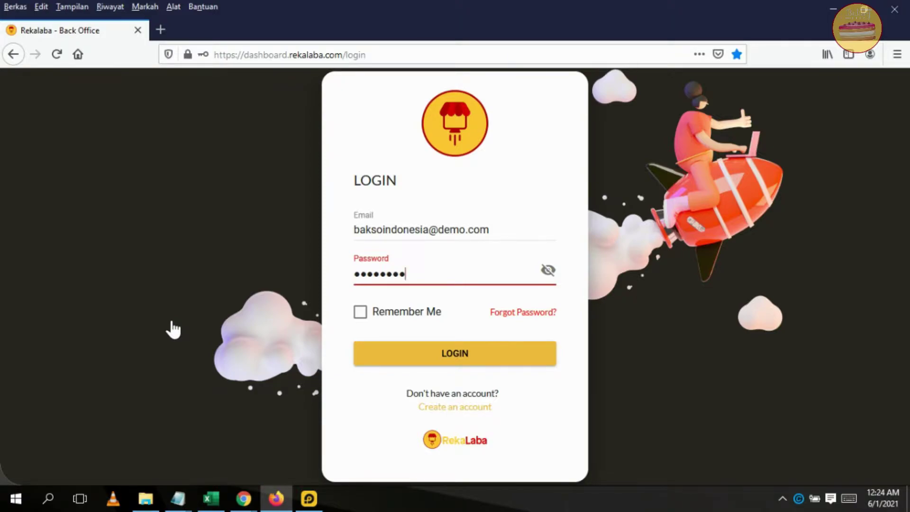
# - Log in to the back office without saving the login details and open the Recipe page for items
pyautogui.click(450, 361)
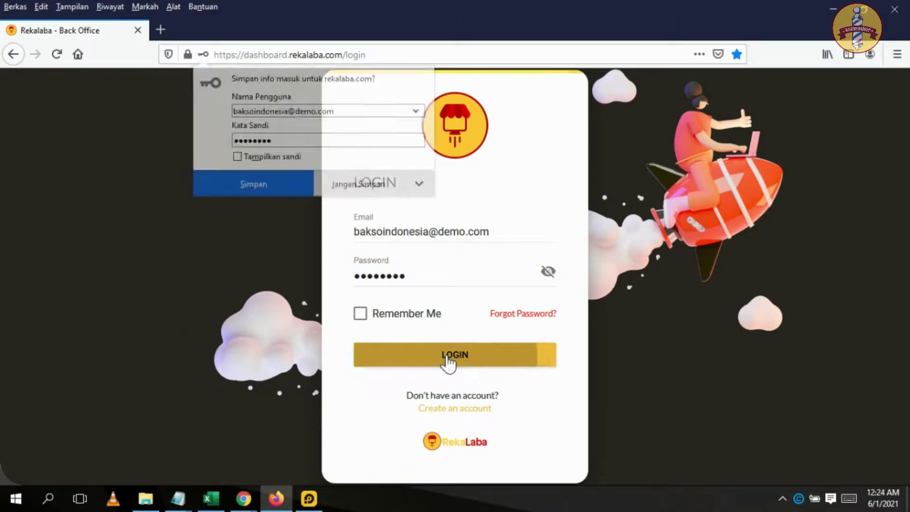
pyautogui.click(362, 185)
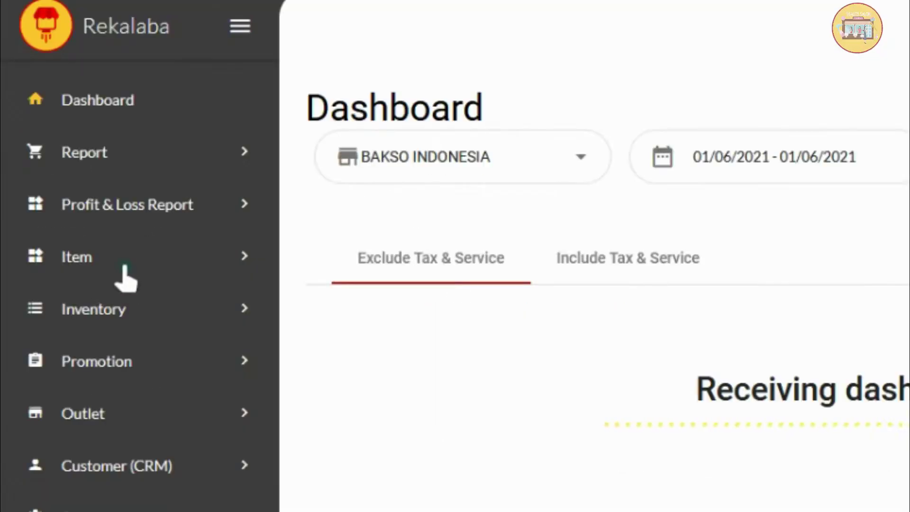
pyautogui.click(76, 235)
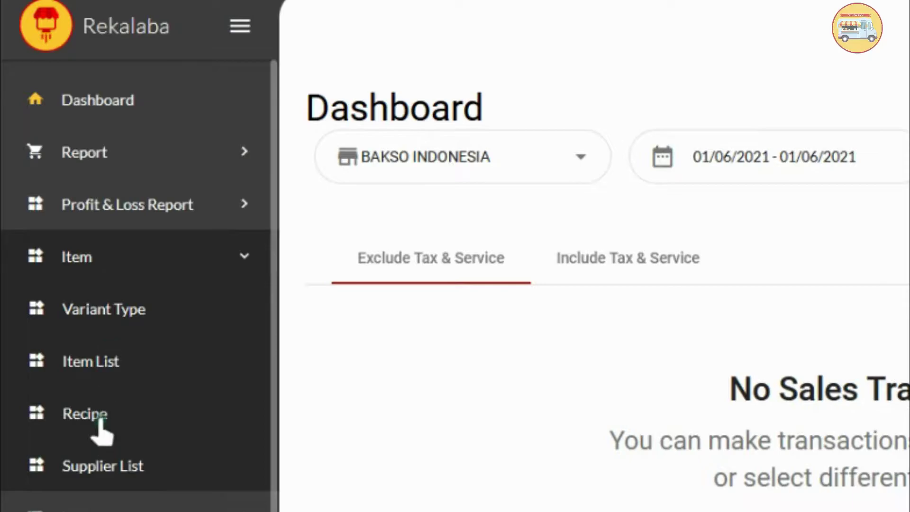
pyautogui.click(100, 420)
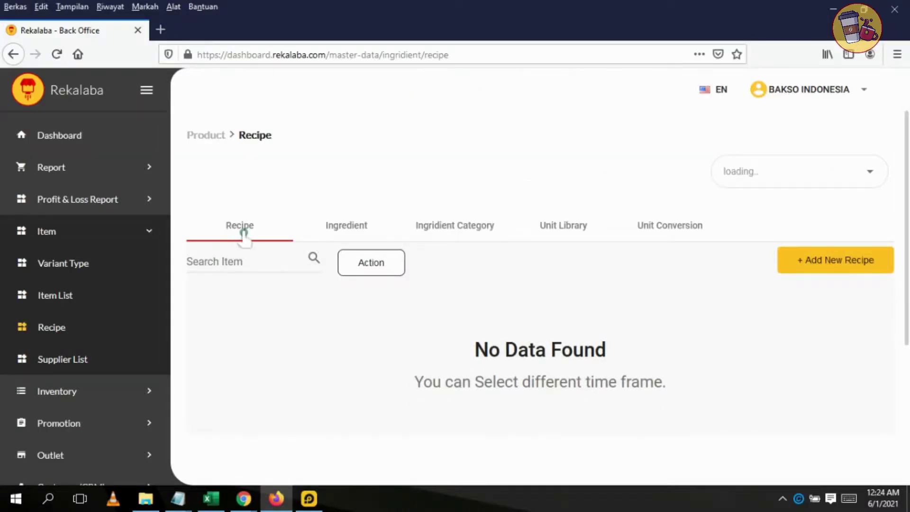
# - Look through the Ingredient, Ingridient Category, Unit Library and Unit Conversion sections of the Recipe page
pyautogui.click(352, 232)
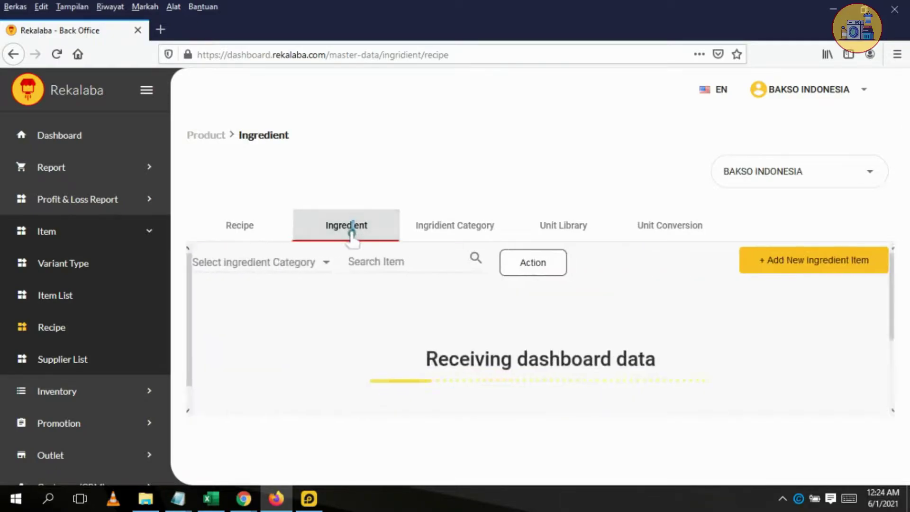
pyautogui.click(461, 230)
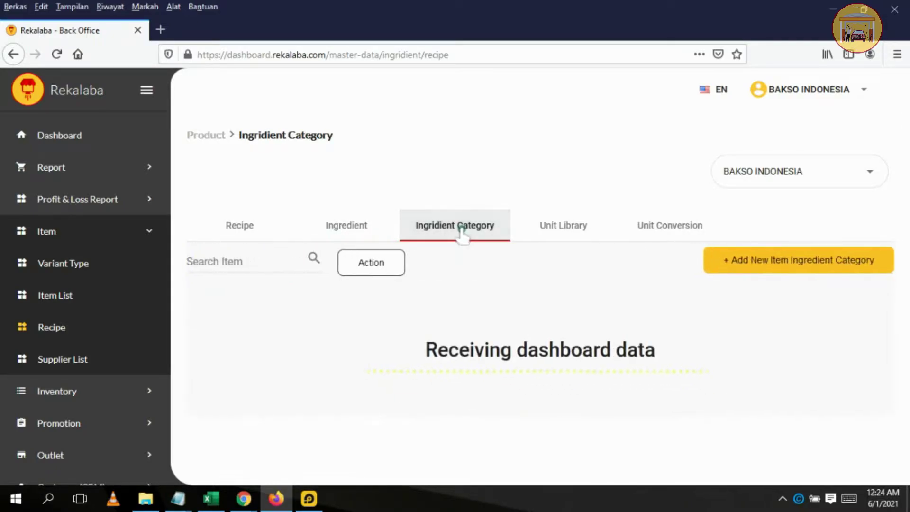
pyautogui.click(571, 235)
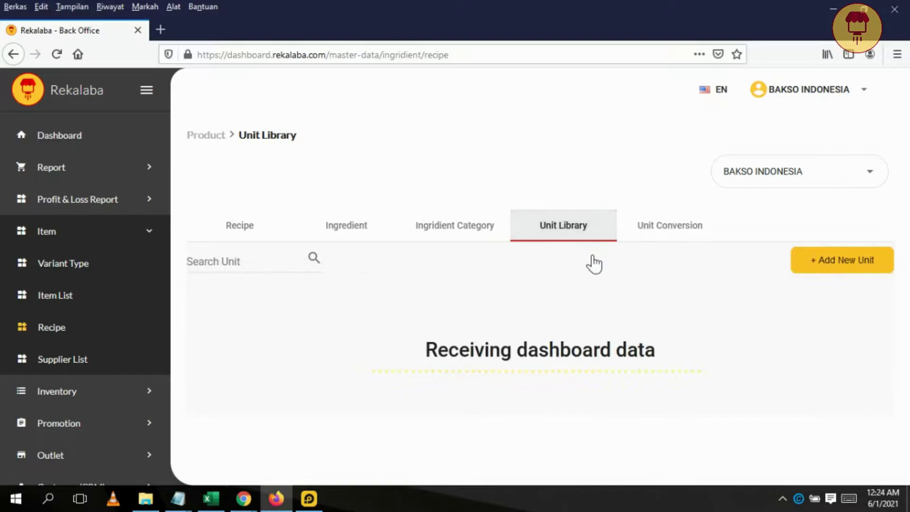
pyautogui.click(690, 237)
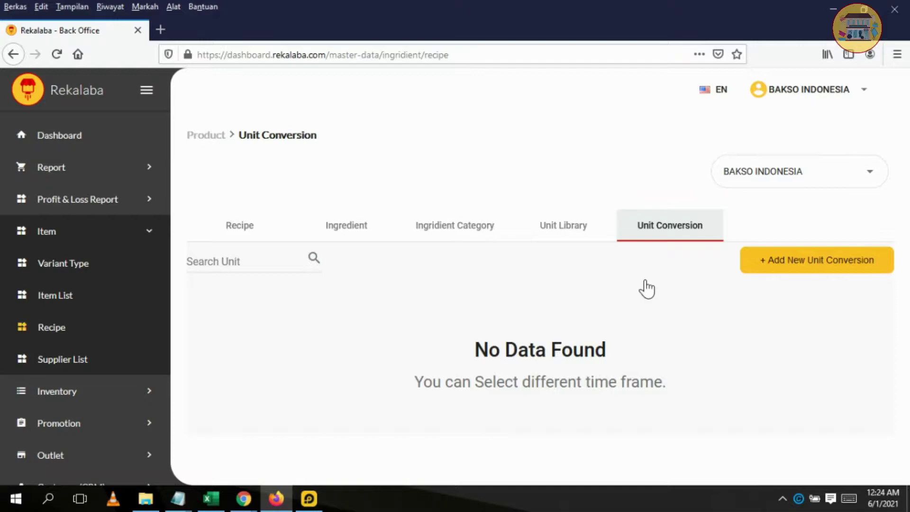
# - Return to the Ingredient list, view the Import Ingredient options and close them without importing anything
pyautogui.click(358, 232)
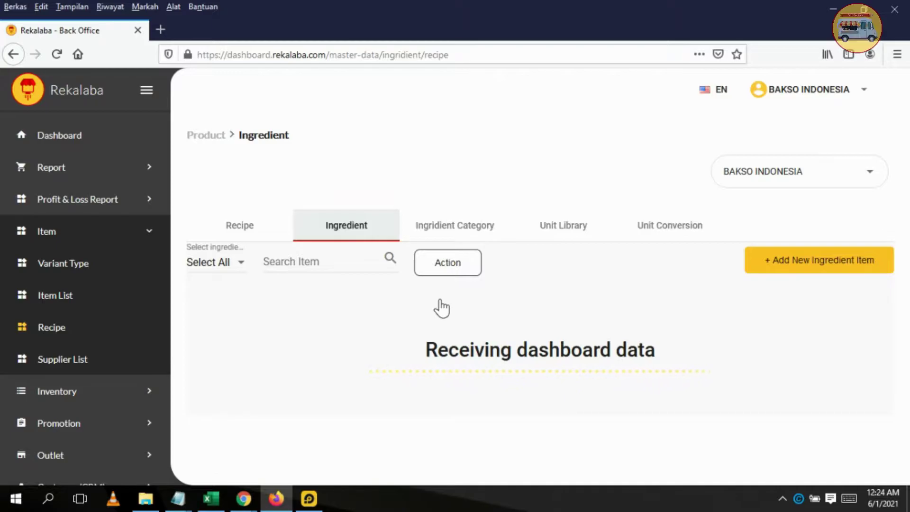
pyautogui.click(447, 266)
pyautogui.click(465, 279)
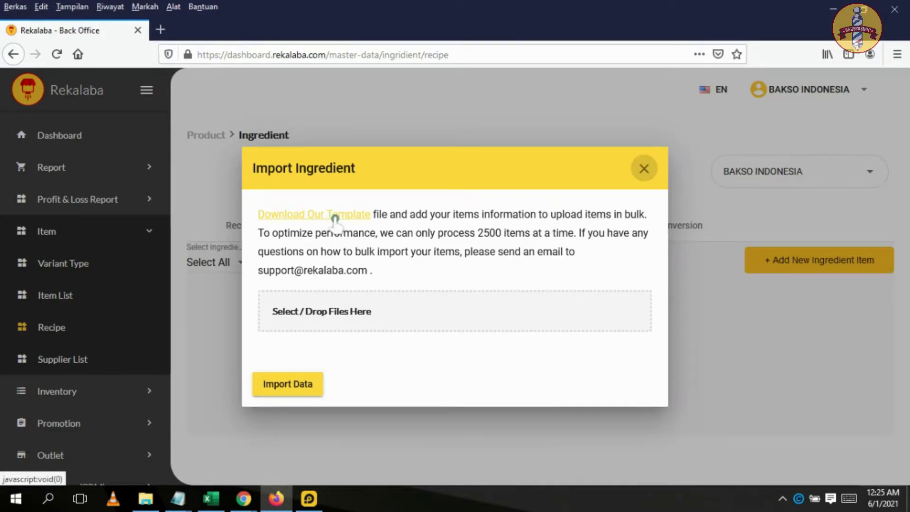
pyautogui.click(643, 168)
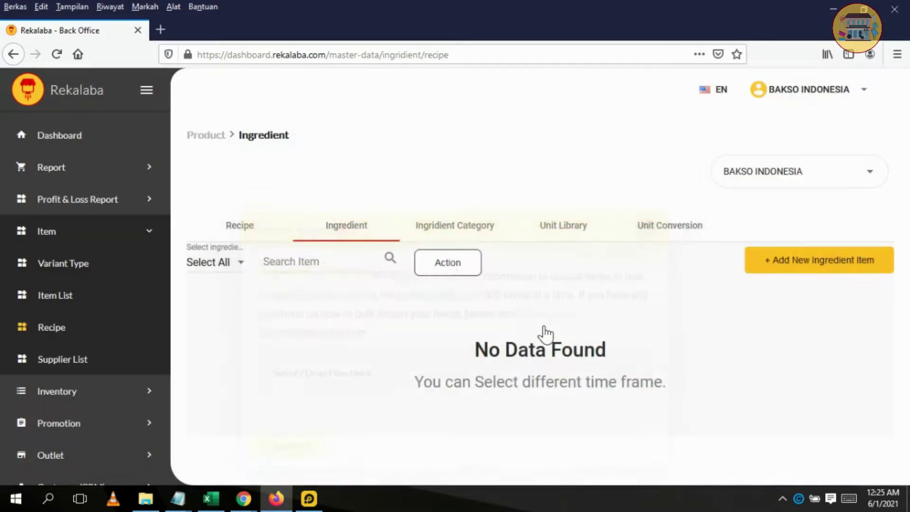
# - Start a new ingredient item with the name MIE POLOS and the SKU code 01
pyautogui.click(805, 268)
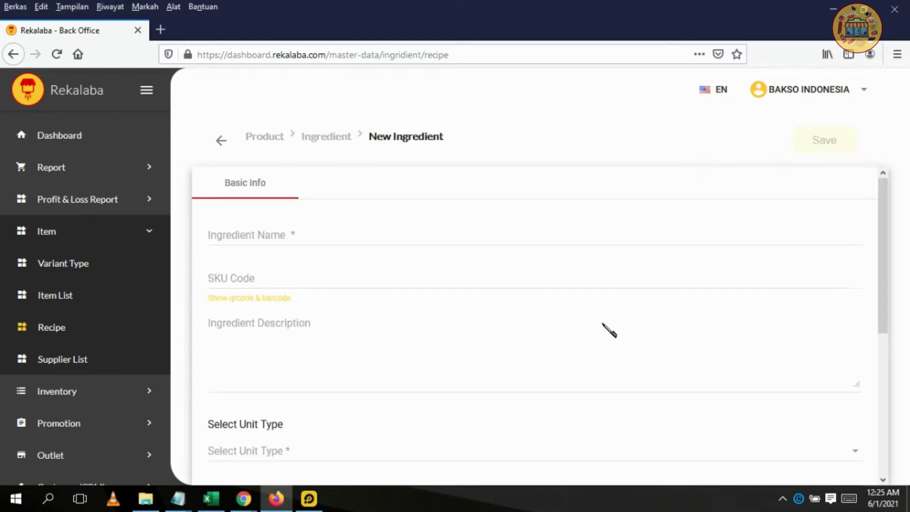
pyautogui.click(281, 236)
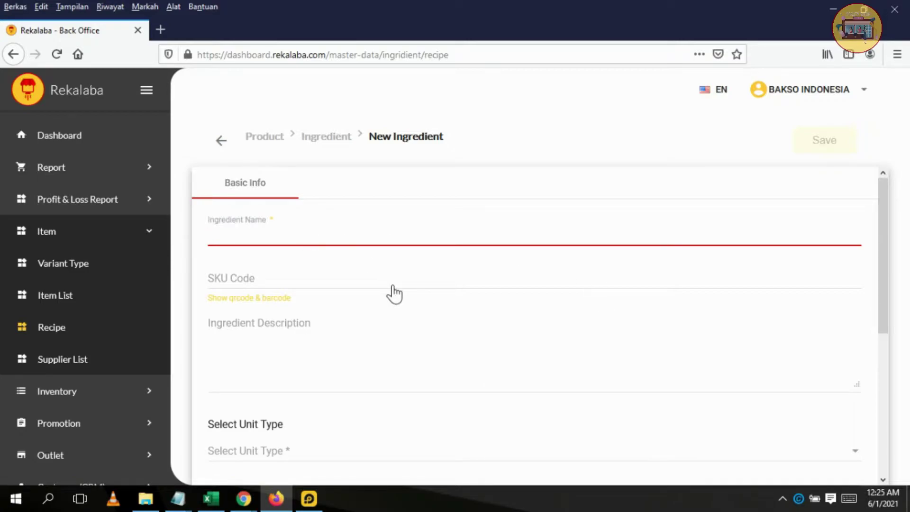
pyautogui.write('MIE POLOS')
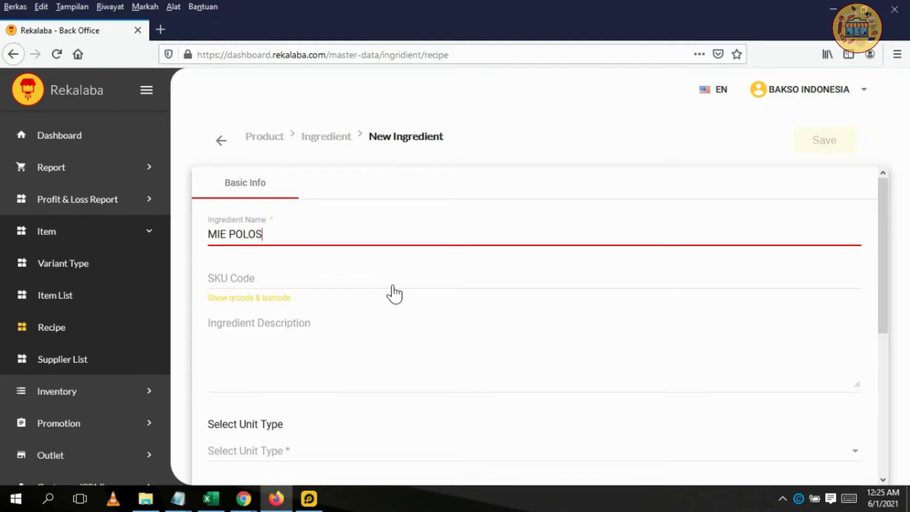
pyautogui.click(272, 280)
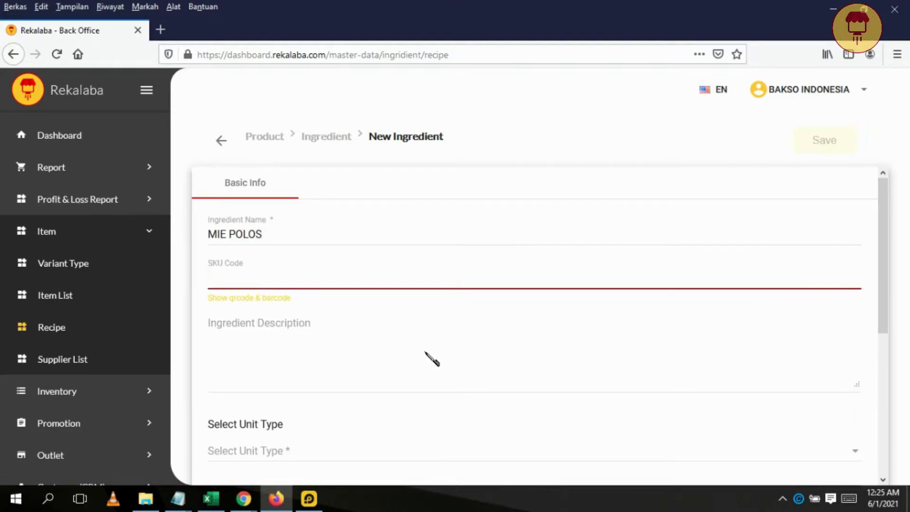
pyautogui.write('01')
# - Copy the ingredient name MIE POLOS into the ingredient description
pyautogui.click(274, 235)
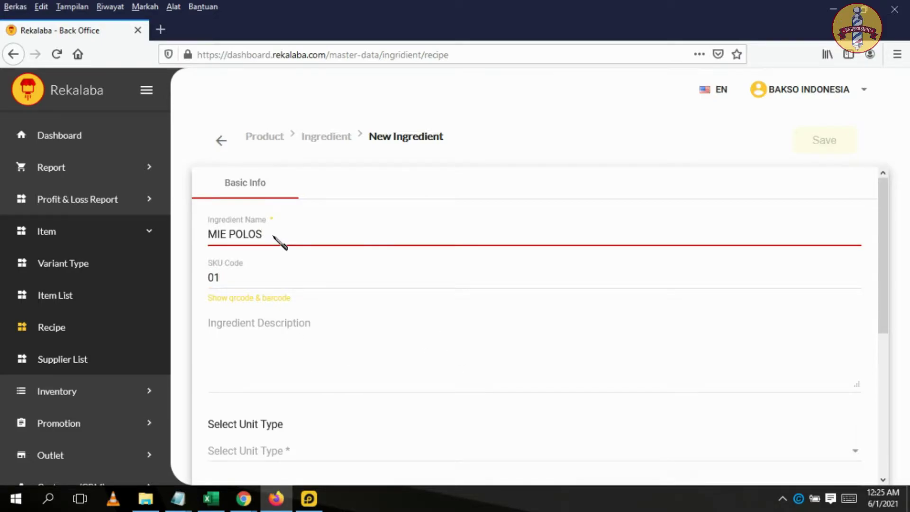
pyautogui.moveTo(274, 235); pyautogui.dragTo(175, 236)
pyautogui.hotkey('ctrl', 'c')
pyautogui.click(348, 335)
pyautogui.hotkey('ctrl', 'v')
# - Compare the stock units offered by the Satuan Panjang, Satuan Massa and Satuan Volume unit types
pyautogui.scroll(-4, 388, 415)
pyautogui.scroll(1, 337, 266)
pyautogui.scroll(-1, 341, 325)
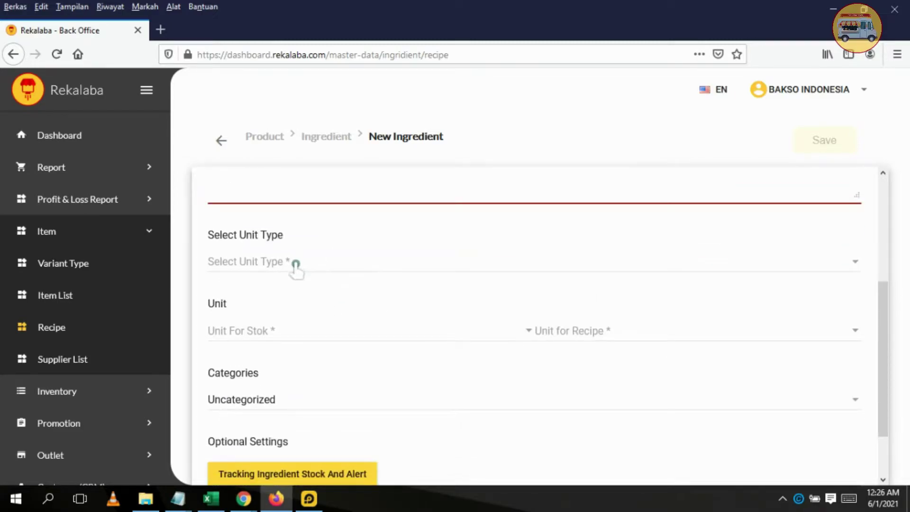
pyautogui.click(296, 262)
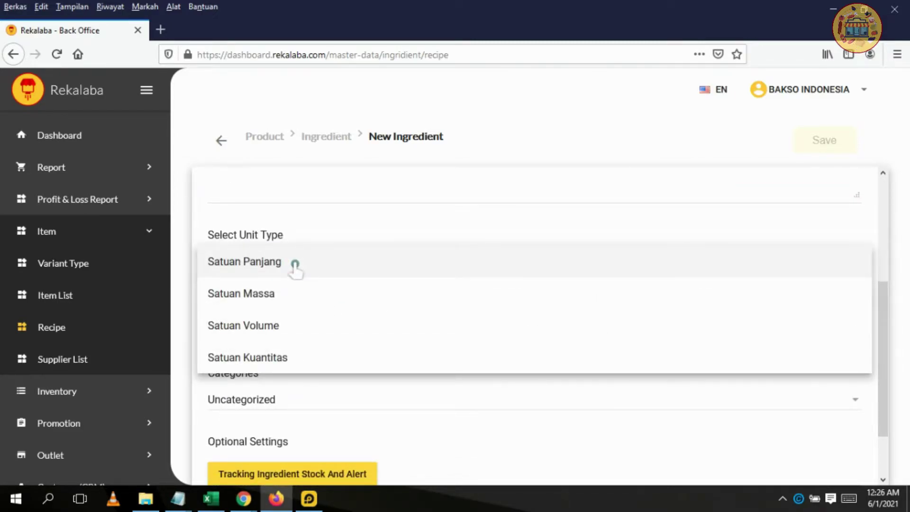
pyautogui.click(275, 275)
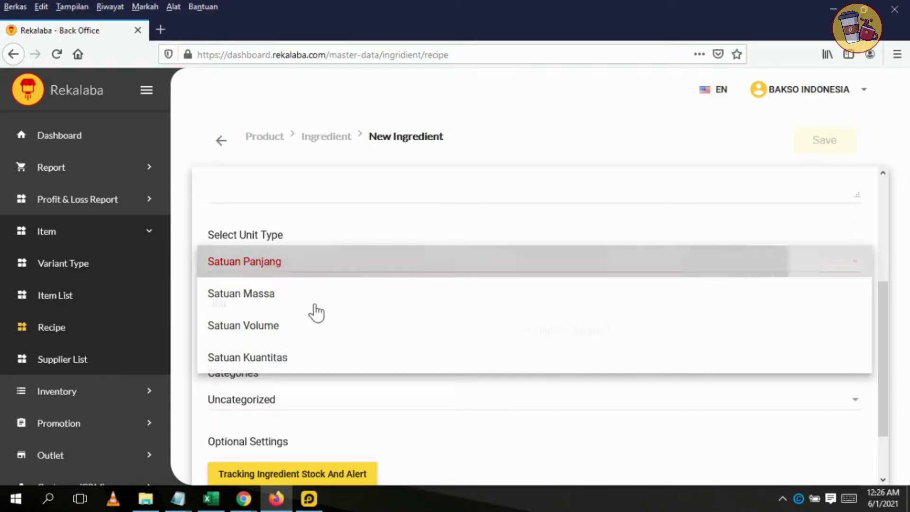
pyautogui.click(289, 340)
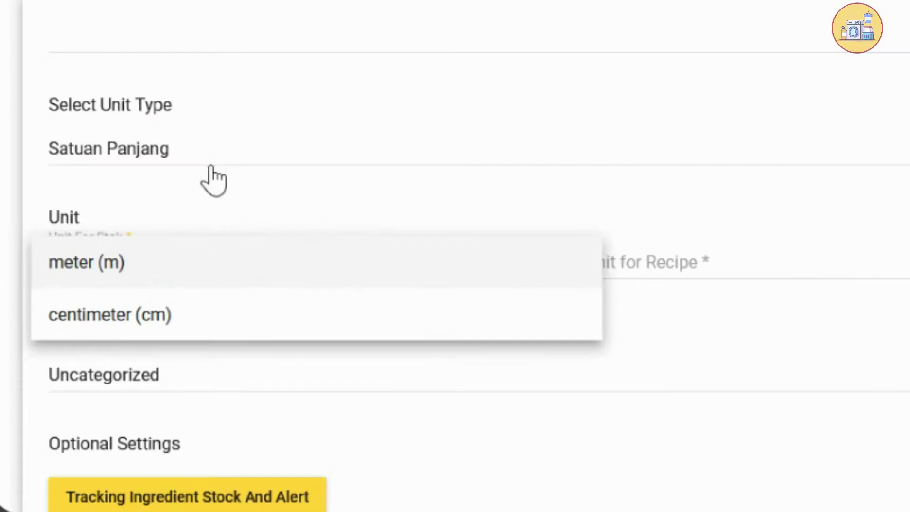
pyautogui.click(308, 262)
pyautogui.click(213, 152)
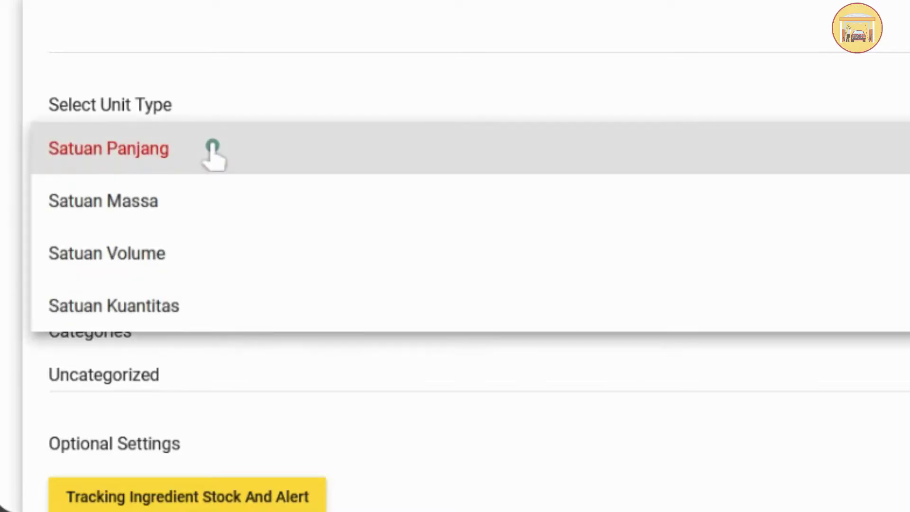
pyautogui.click(166, 219)
pyautogui.click(197, 259)
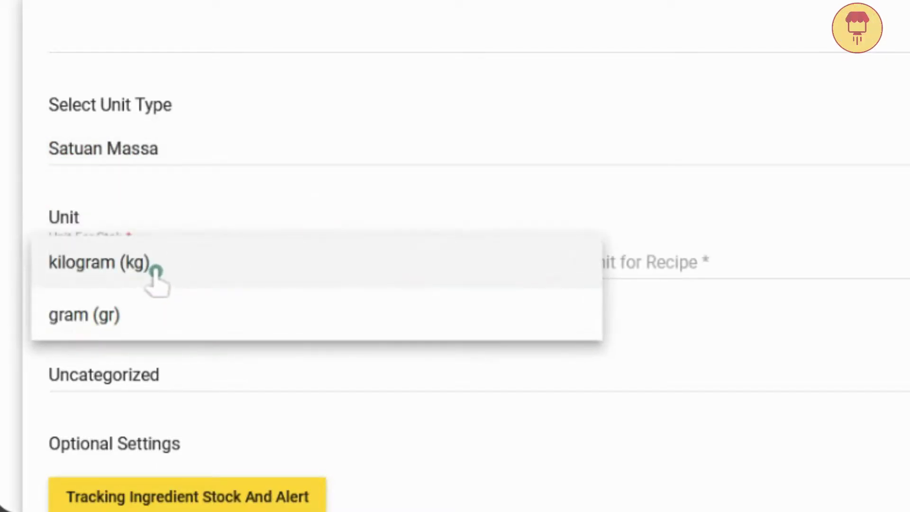
pyautogui.click(209, 153)
pyautogui.click(209, 153)
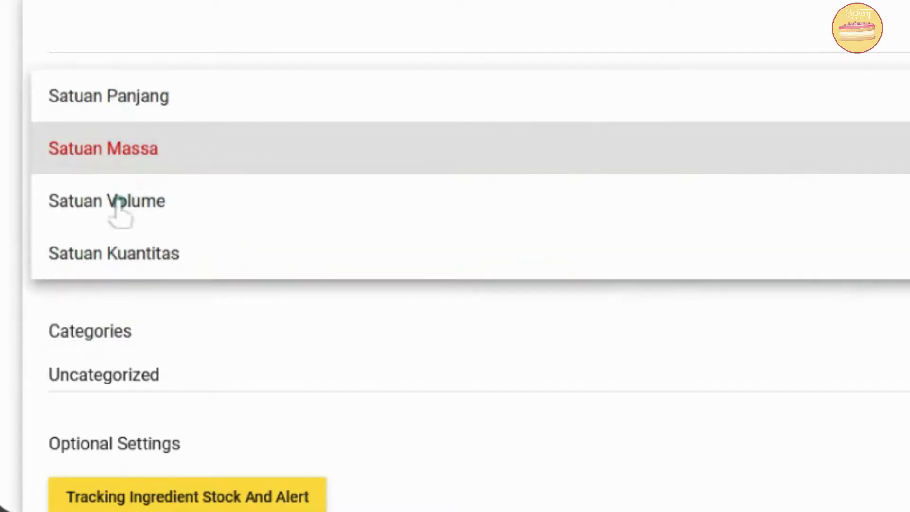
pyautogui.click(136, 203)
pyautogui.click(188, 274)
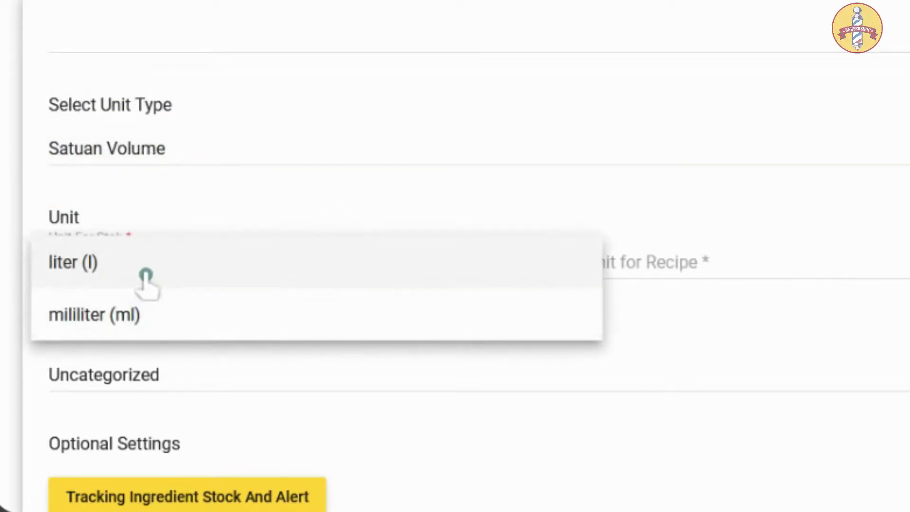
# - Set the ingredient's unit type to Satuan Kuantitas and check the stock units it offers
pyautogui.click(203, 156)
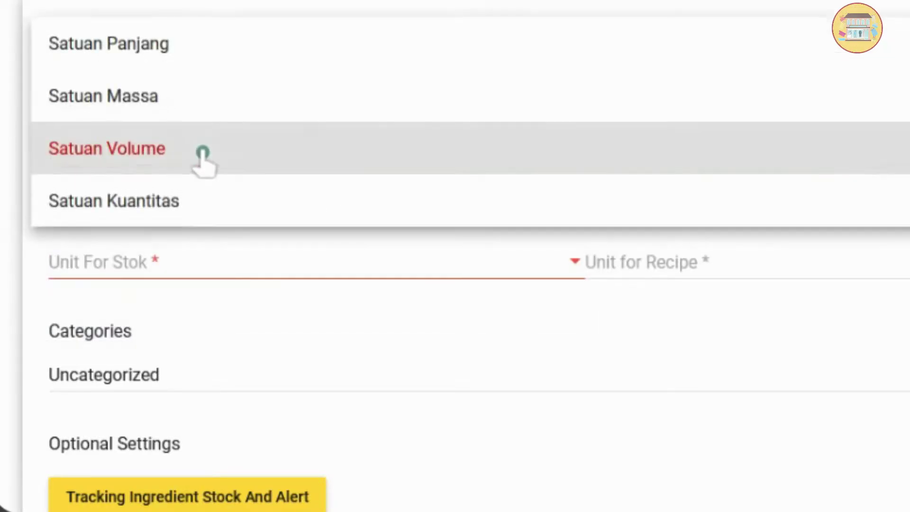
pyautogui.click(152, 203)
pyautogui.click(181, 267)
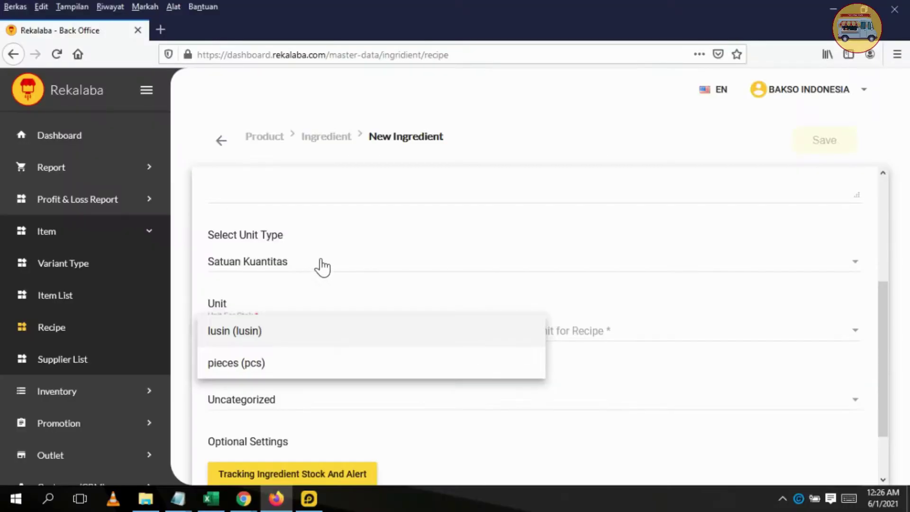
pyautogui.click(231, 153)
pyautogui.scroll(3, 421, 234)
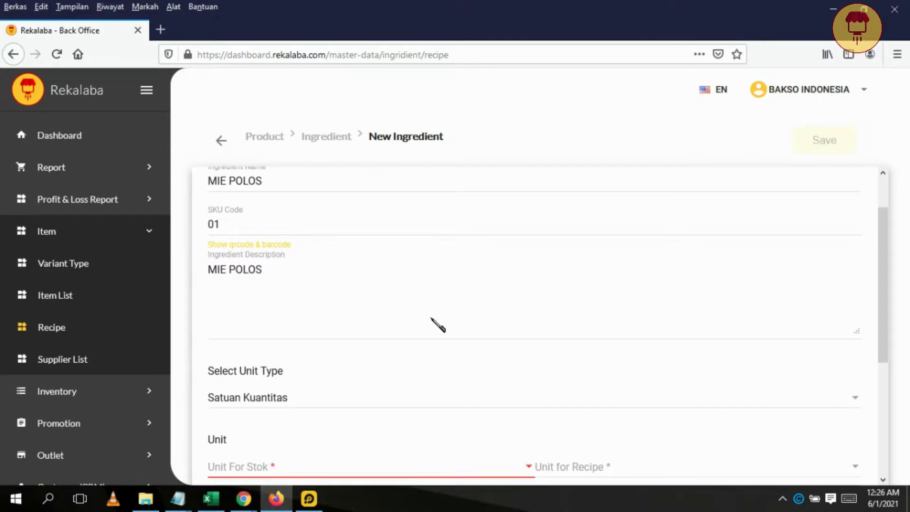
pyautogui.scroll(-4, 432, 325)
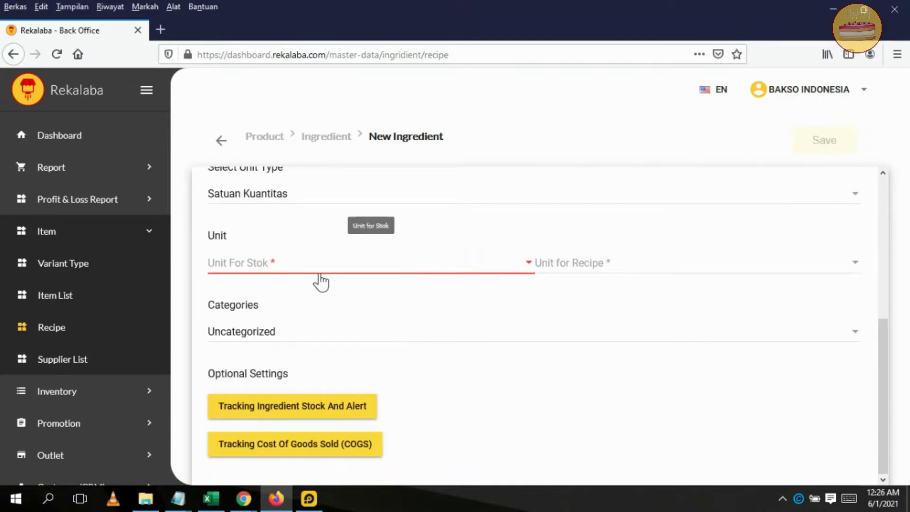
pyautogui.click(313, 198)
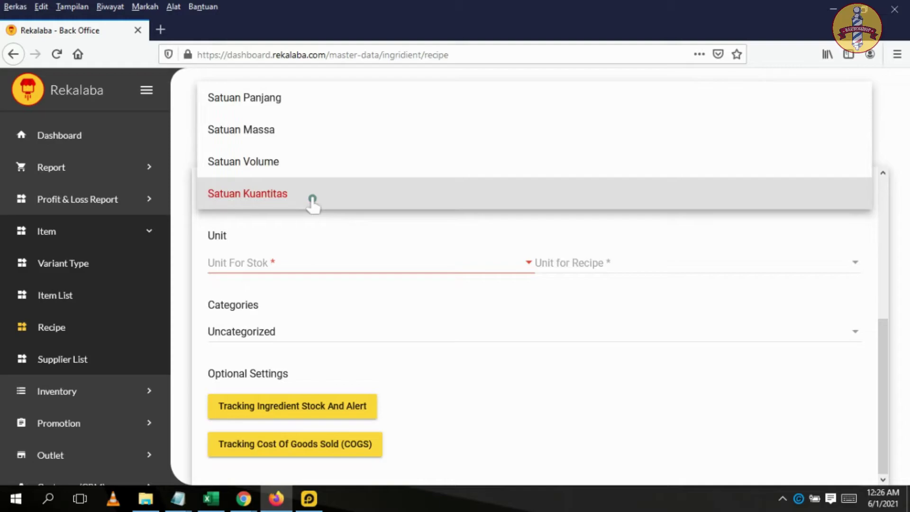
pyautogui.click(348, 270)
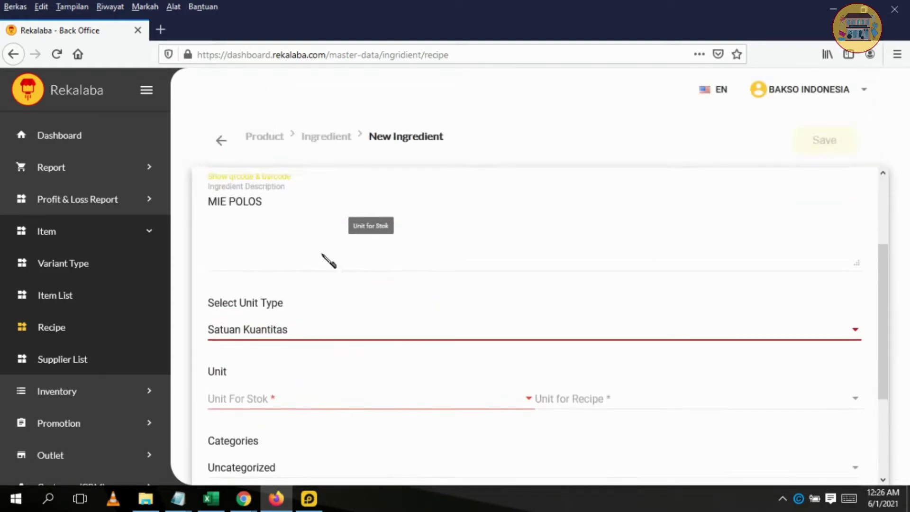
pyautogui.scroll(1, 327, 256)
pyautogui.scroll(-1, 332, 327)
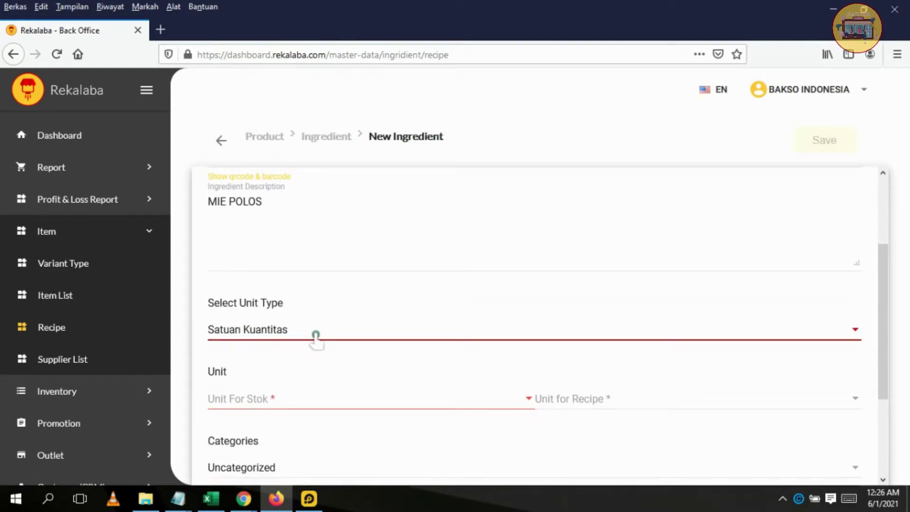
# - Set both the stock unit and the recipe unit to pieces (pcs), keeping the category as Uncategorized
pyautogui.click(280, 415)
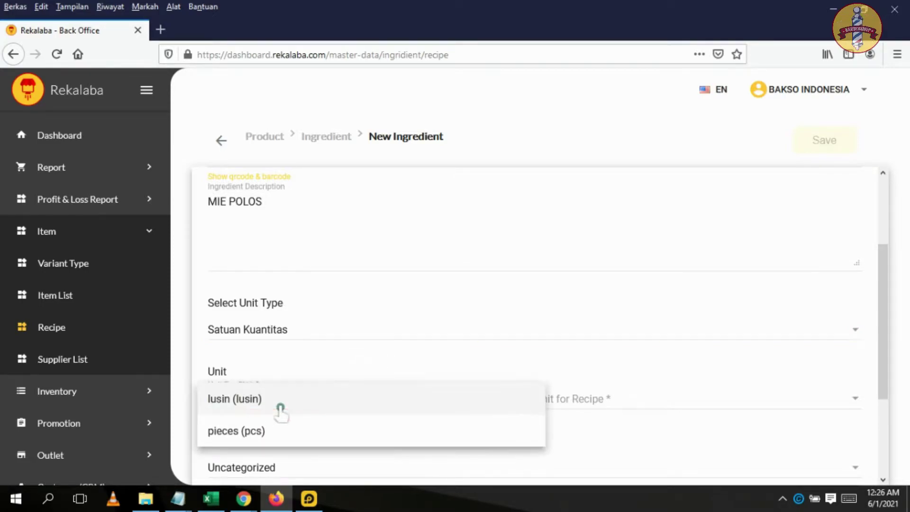
pyautogui.click(274, 433)
pyautogui.scroll(-3, 562, 373)
pyautogui.click(607, 264)
pyautogui.click(579, 298)
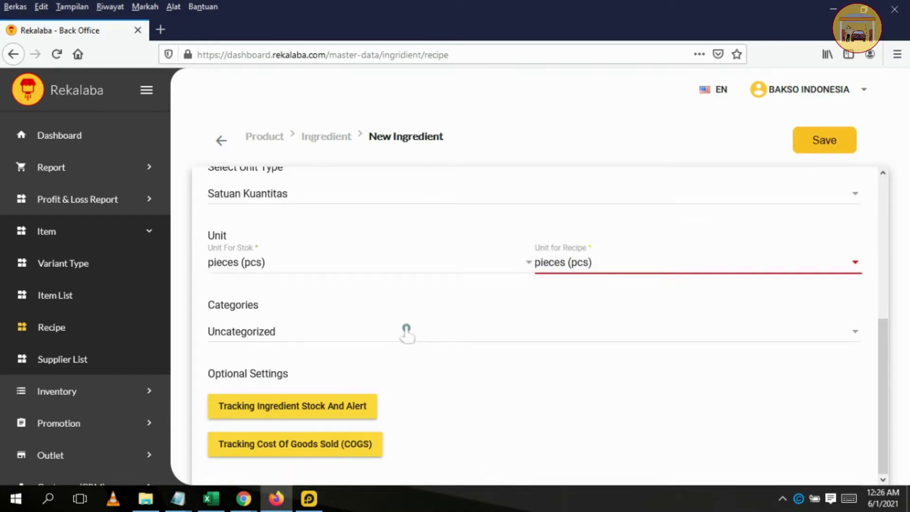
pyautogui.click(311, 337)
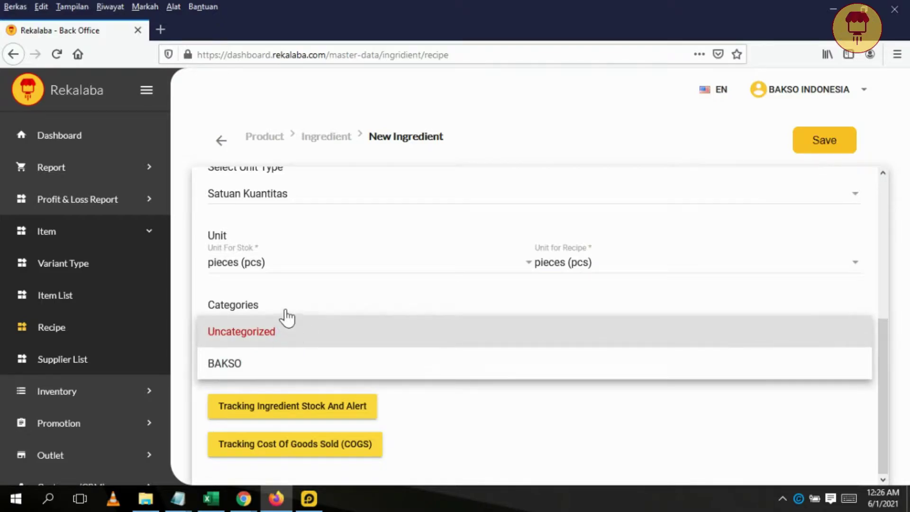
pyautogui.click(384, 339)
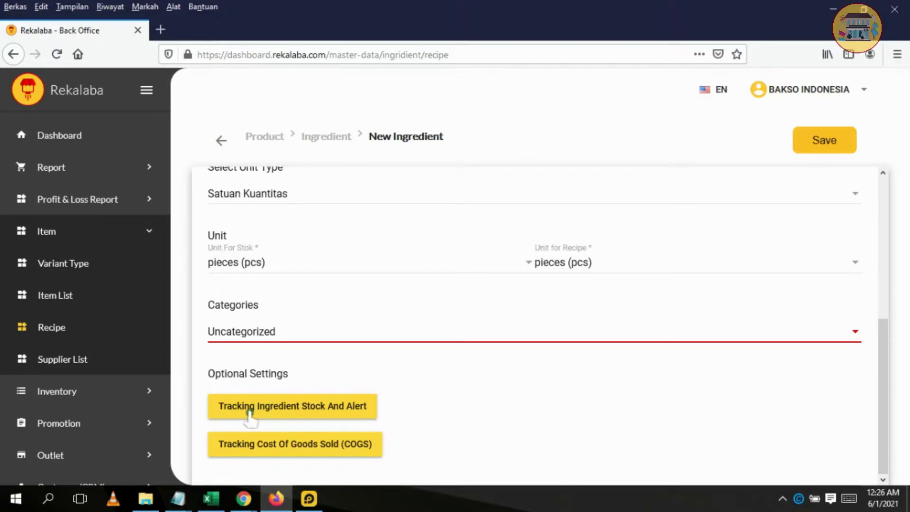
# - Turn on stock tracking for the MIE POLOS ingredient with 50 pcs in stock
pyautogui.click(315, 413)
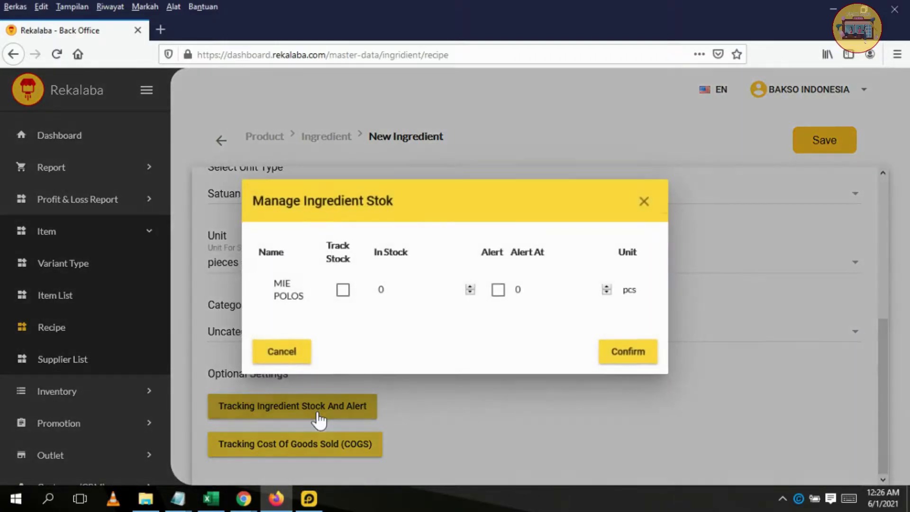
pyautogui.click(343, 290)
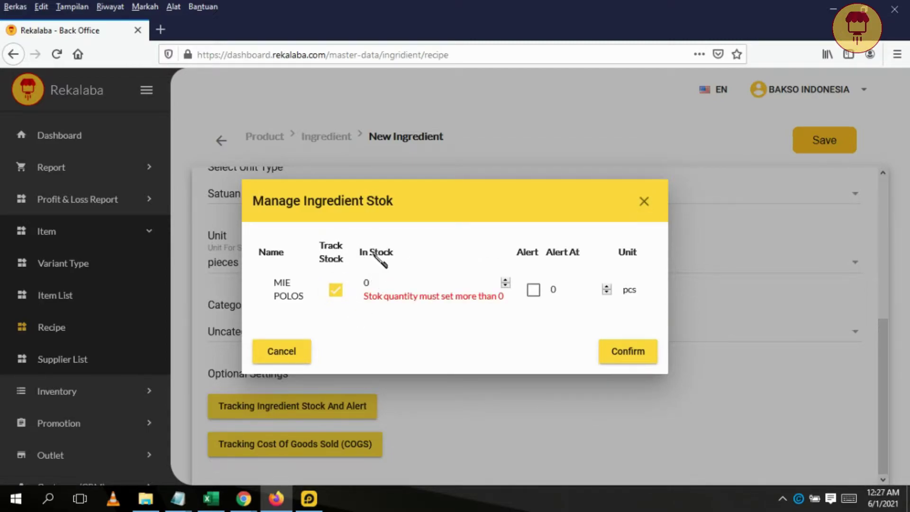
pyautogui.press('BackSpace')
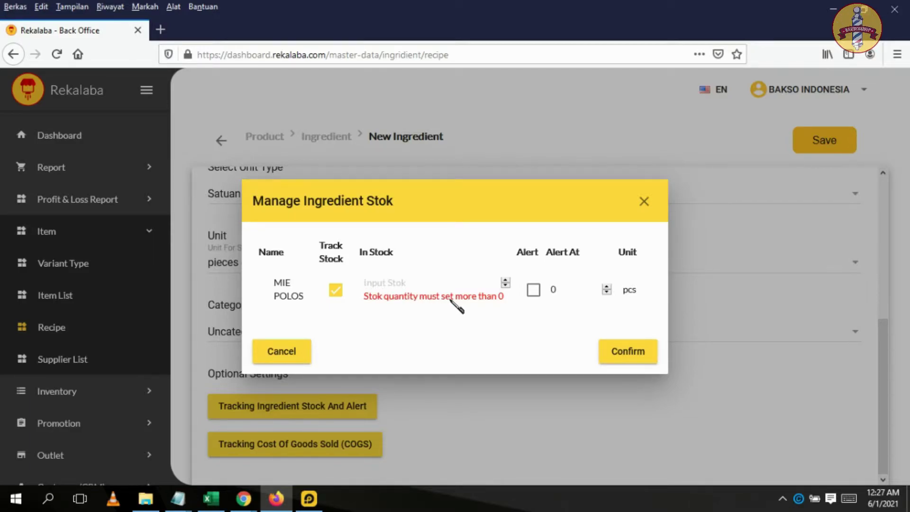
pyautogui.write('50')
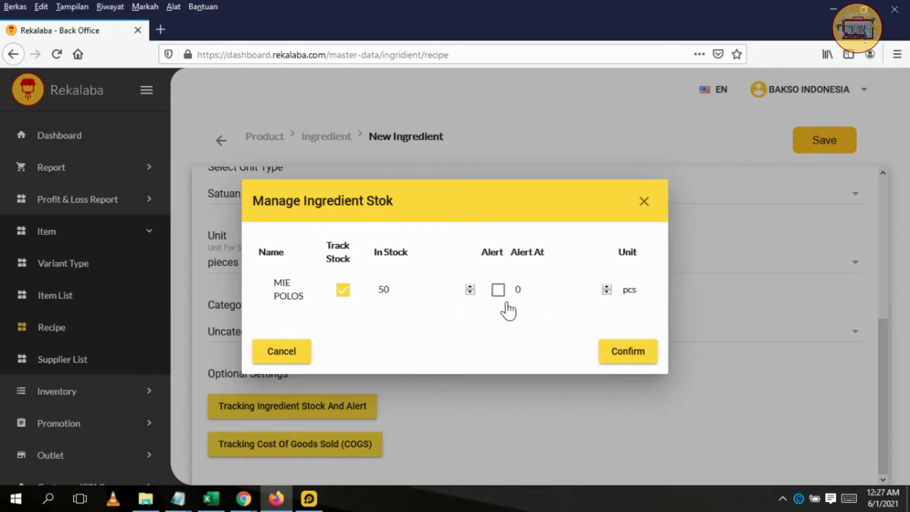
# - Enable the low-stock alert for MIE POLOS at 3 pcs and confirm the stock settings
pyautogui.click(498, 290)
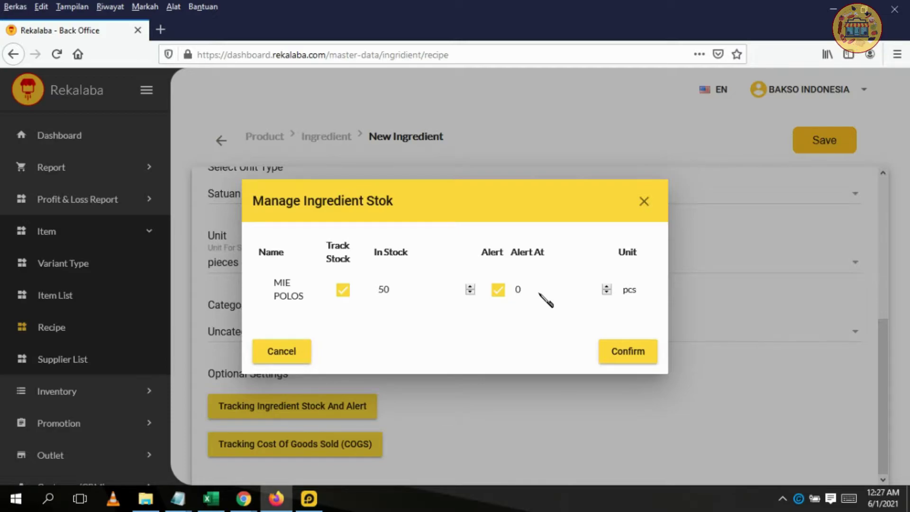
pyautogui.click(536, 291)
pyautogui.press('BackSpace')
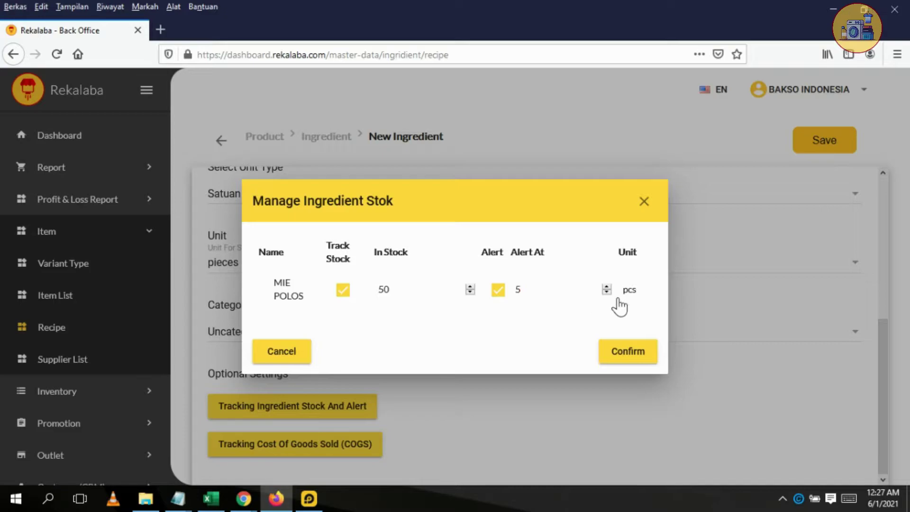
pyautogui.press('BackSpace')
pyautogui.write('3')
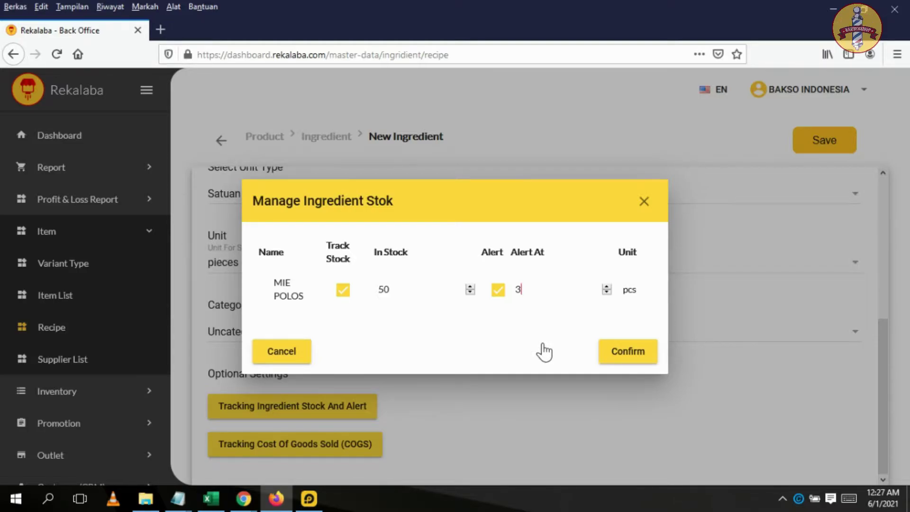
pyautogui.click(628, 351)
pyautogui.scroll(-1, 514, 391)
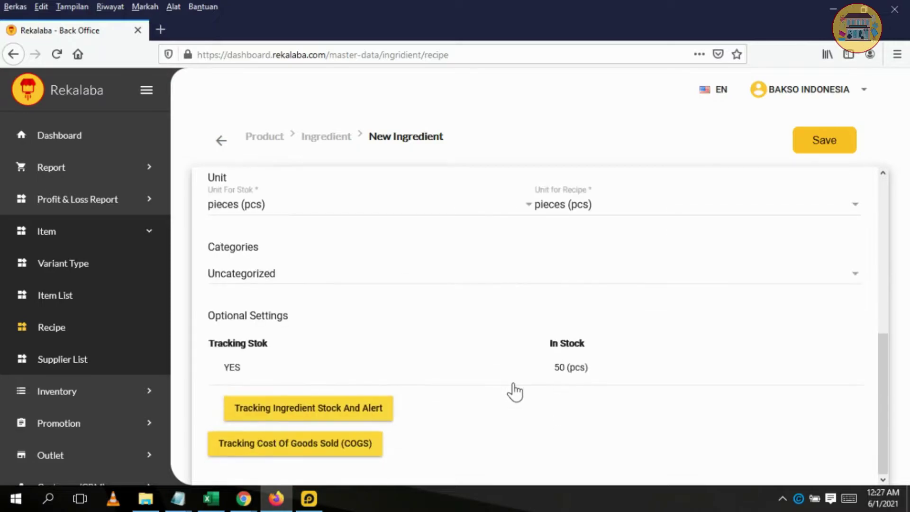
# - Turn on COGS tracking for MIE POLOS with an average cost of 3500 per pcs, and save the ingredient
pyautogui.click(331, 449)
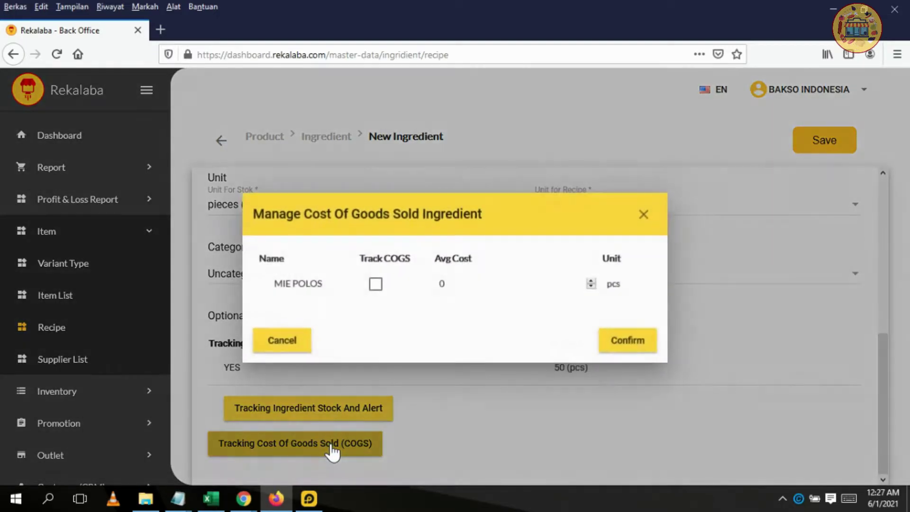
pyautogui.click(376, 285)
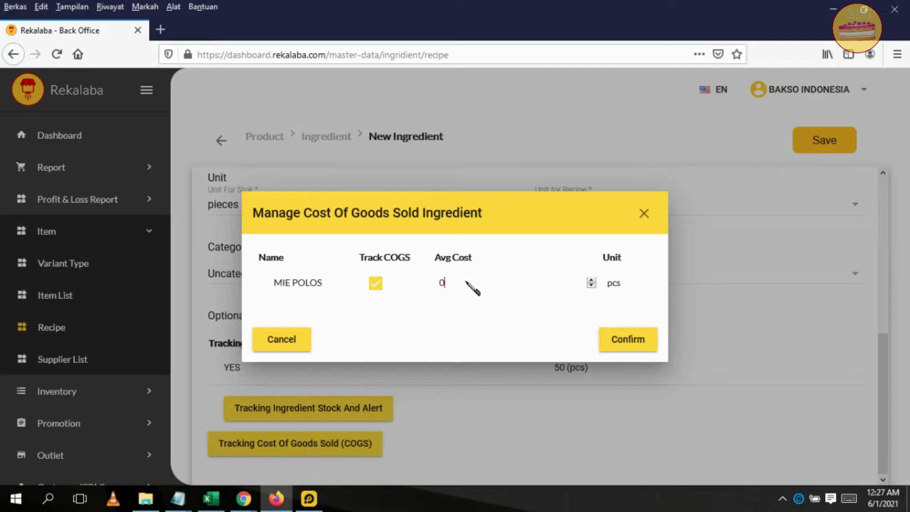
pyautogui.press('BackSpace')
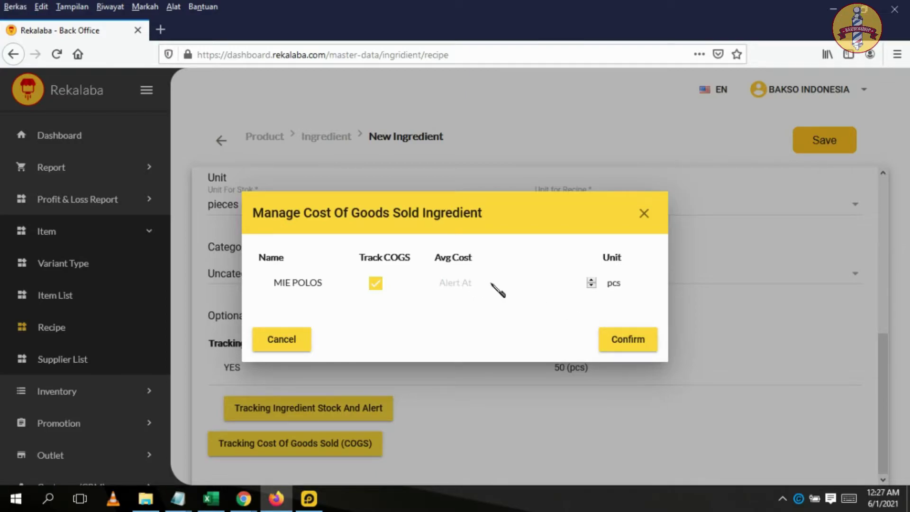
pyautogui.write('3500')
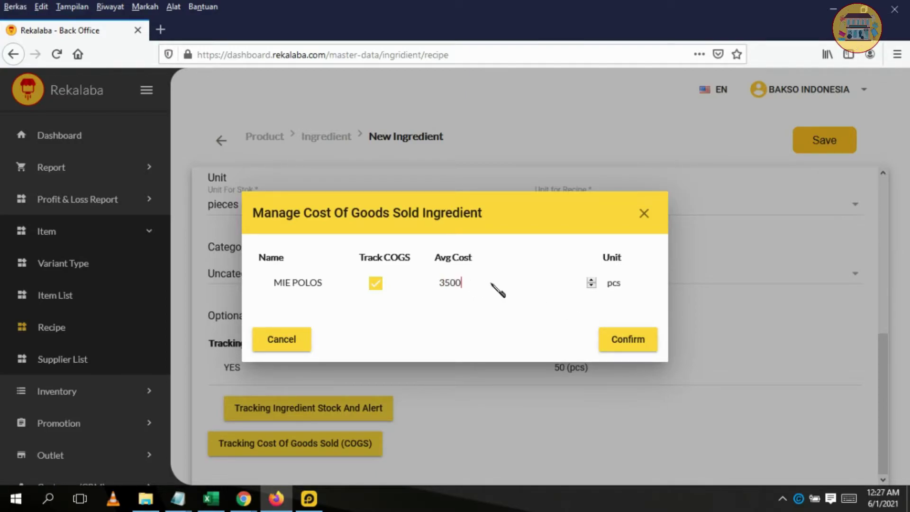
pyautogui.click(633, 339)
pyautogui.scroll(-1, 556, 415)
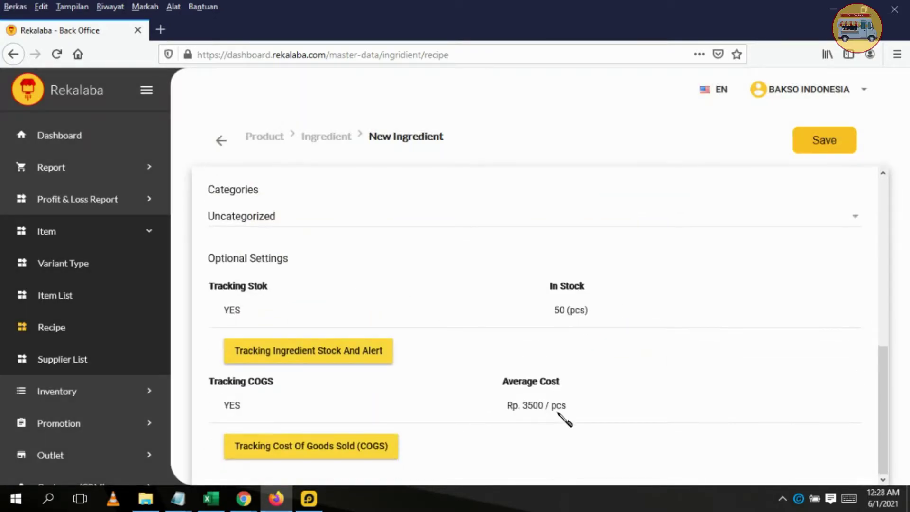
pyautogui.scroll(10, 651, 406)
pyautogui.scroll(1, 651, 406)
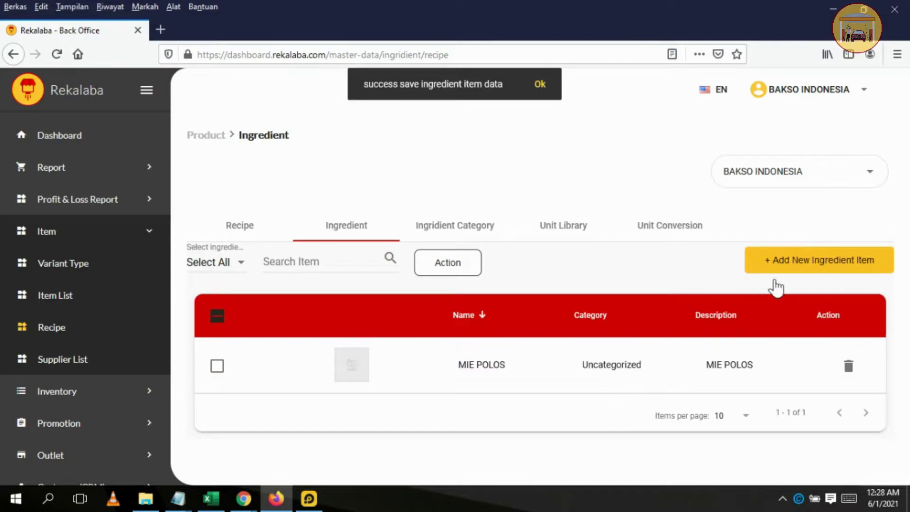
# - Start another new ingredient named AYAM SUIR with SKU code 02
pyautogui.click(780, 266)
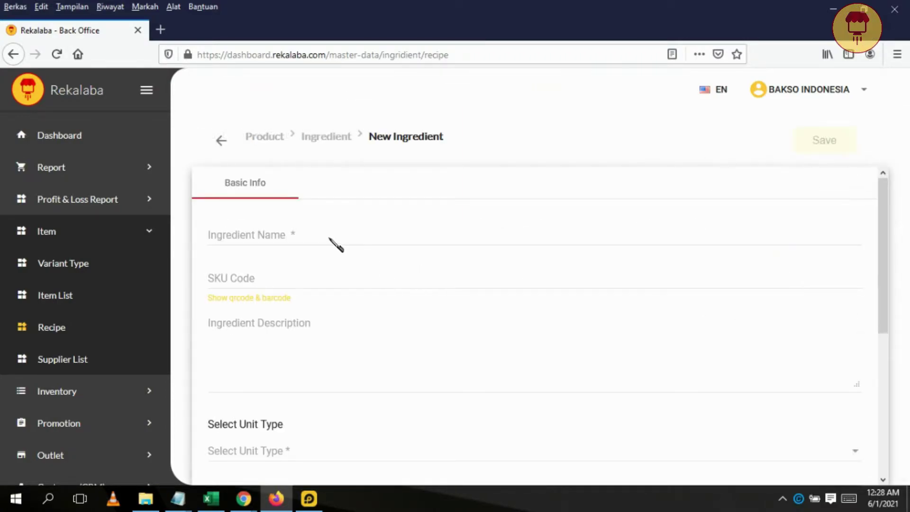
pyautogui.click(335, 242)
pyautogui.write('AYAM SUIR')
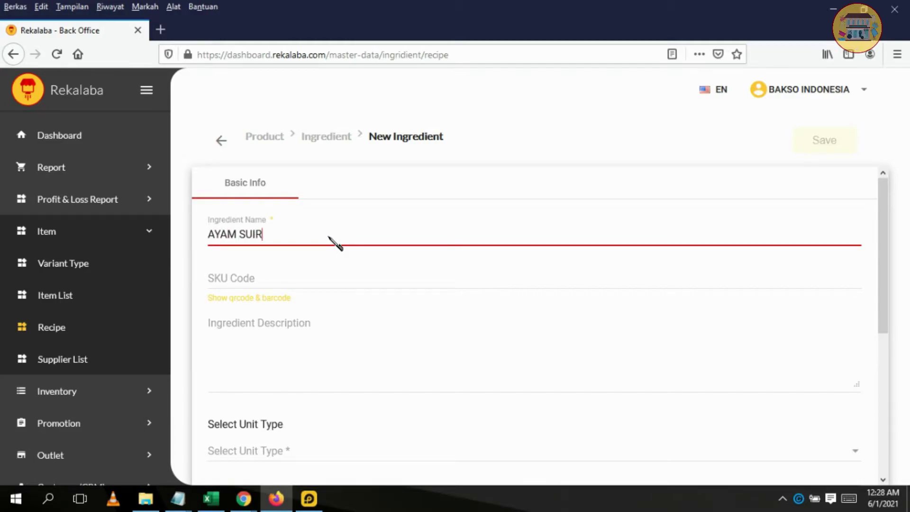
pyautogui.click(322, 277)
pyautogui.write('02')
# - Copy the ingredient name AYAM SUIR into the ingredient description
pyautogui.tripleClick(263, 234)
pyautogui.hotkey('ctrl', 'c')
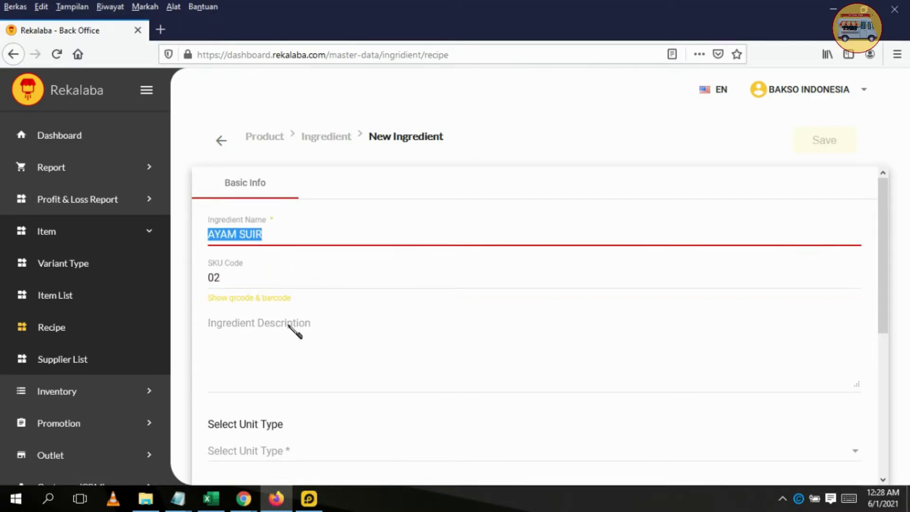
pyautogui.click(368, 330)
pyautogui.hotkey('ctrl', 'v')
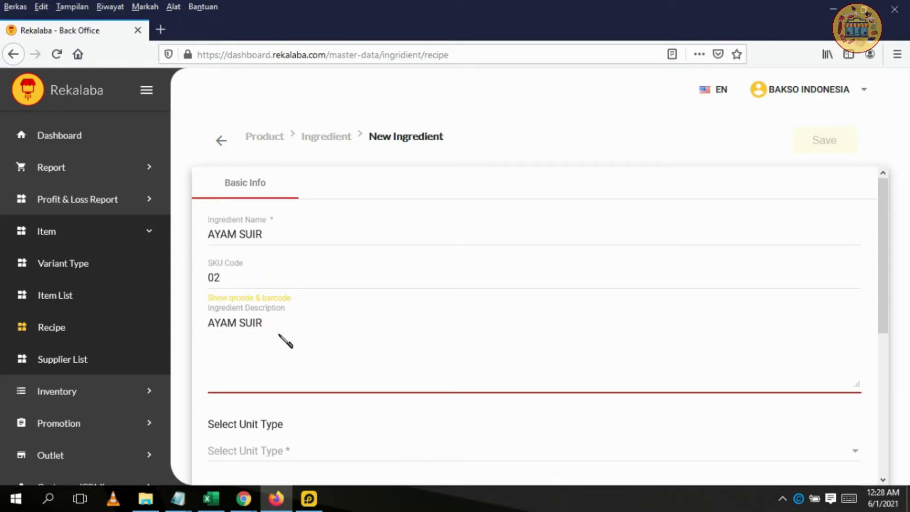
# - Set the unit type to Satuan Massa and both the stock and recipe units to gram (gr)
pyautogui.scroll(-4, 318, 361)
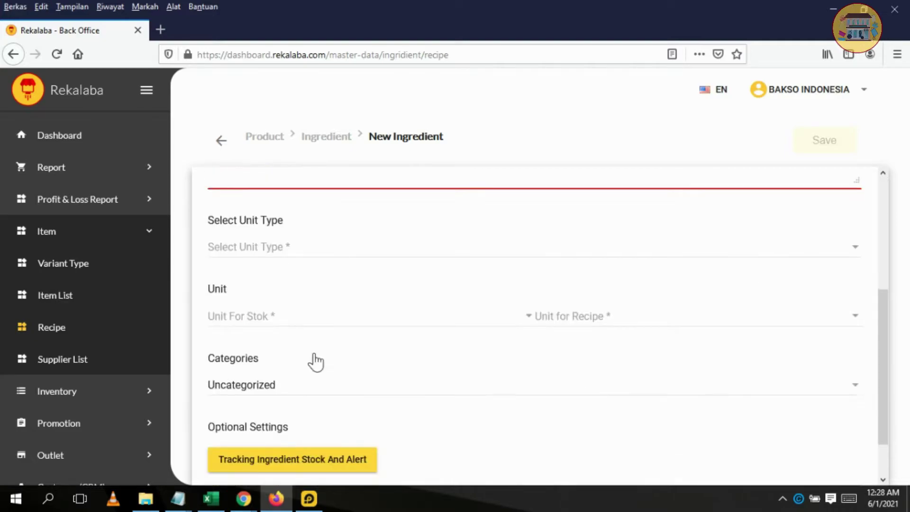
pyautogui.click(292, 249)
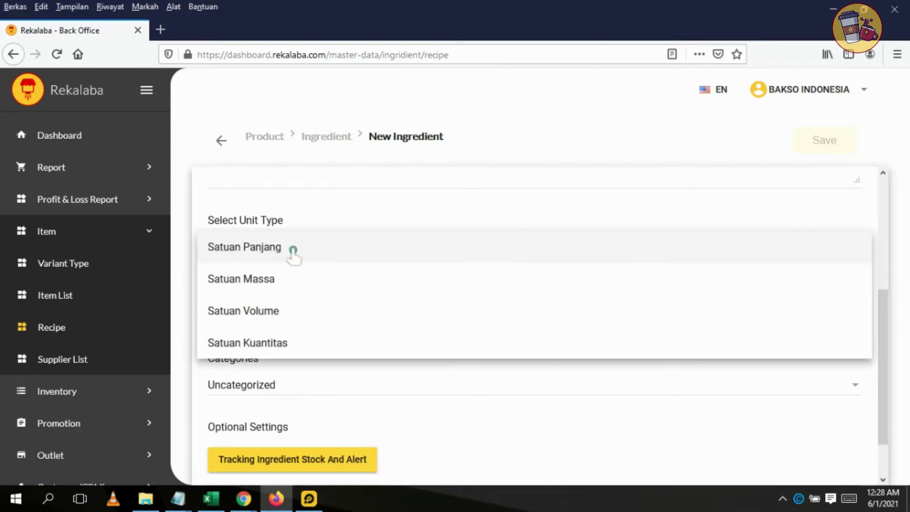
pyautogui.click(281, 288)
pyautogui.click(266, 314)
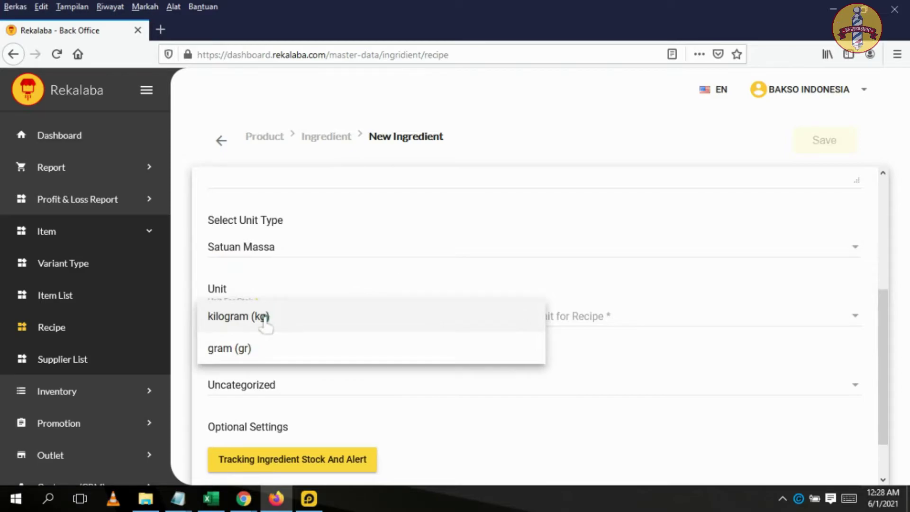
pyautogui.click(256, 355)
pyautogui.scroll(-1, 241, 257)
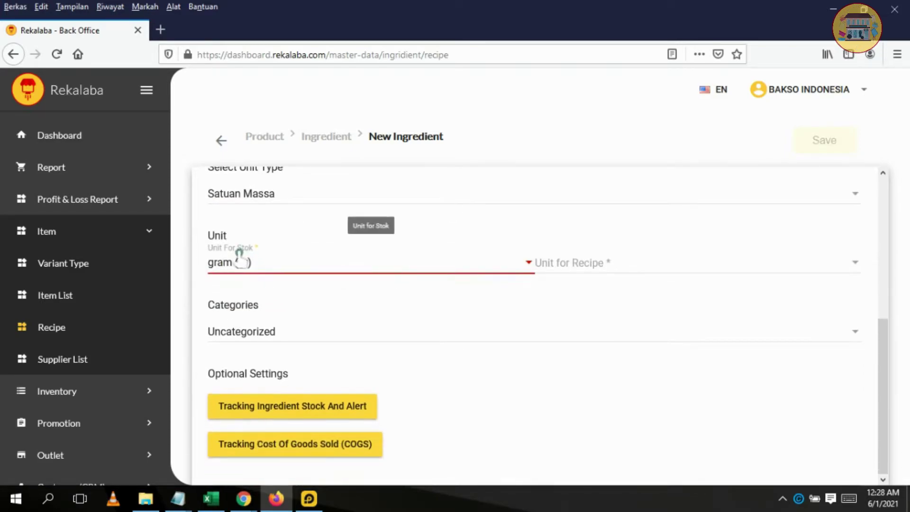
pyautogui.click(598, 263)
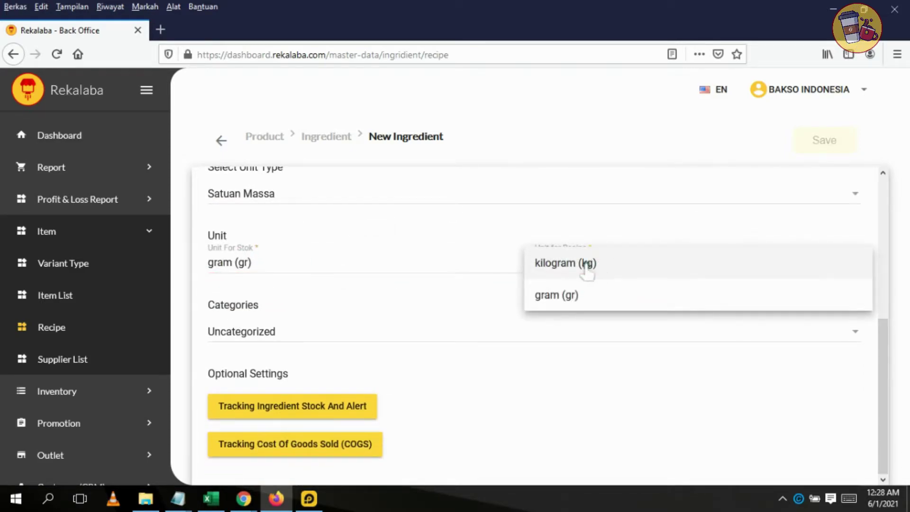
pyautogui.click(571, 295)
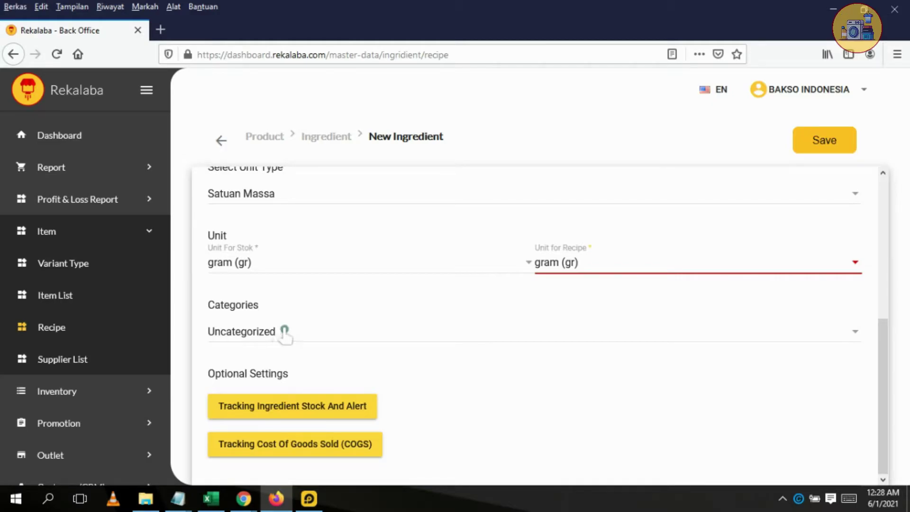
# - Turn on stock tracking for the AYAM SUIR ingredient with 1000 gr in stock
pyautogui.click(294, 416)
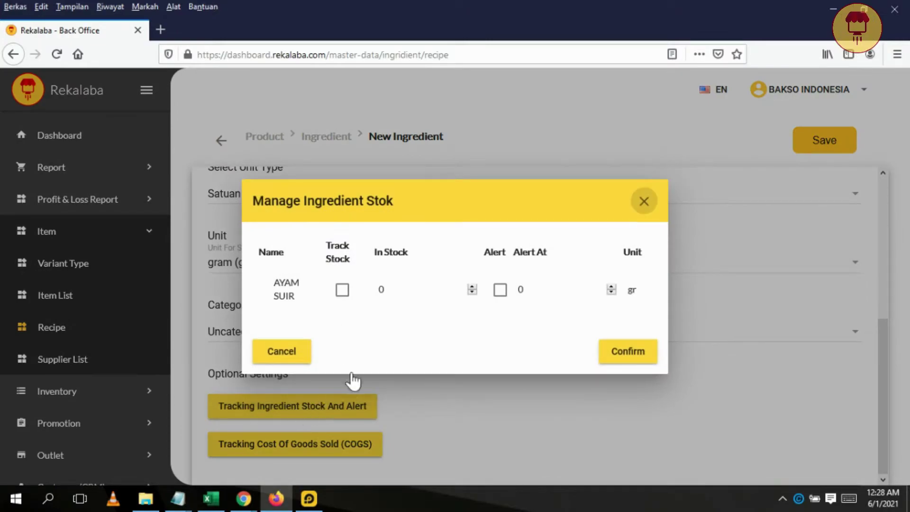
pyautogui.click(342, 289)
pyautogui.doubleClick(376, 281)
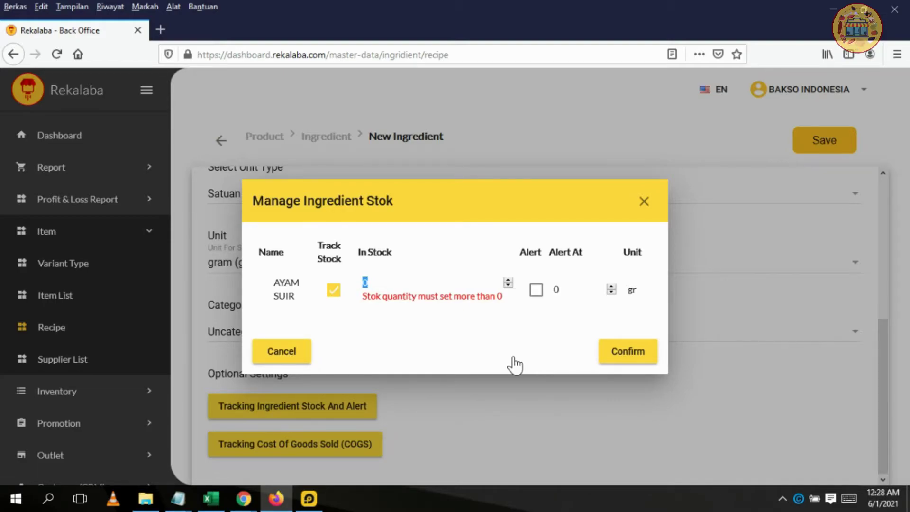
pyautogui.write('1000')
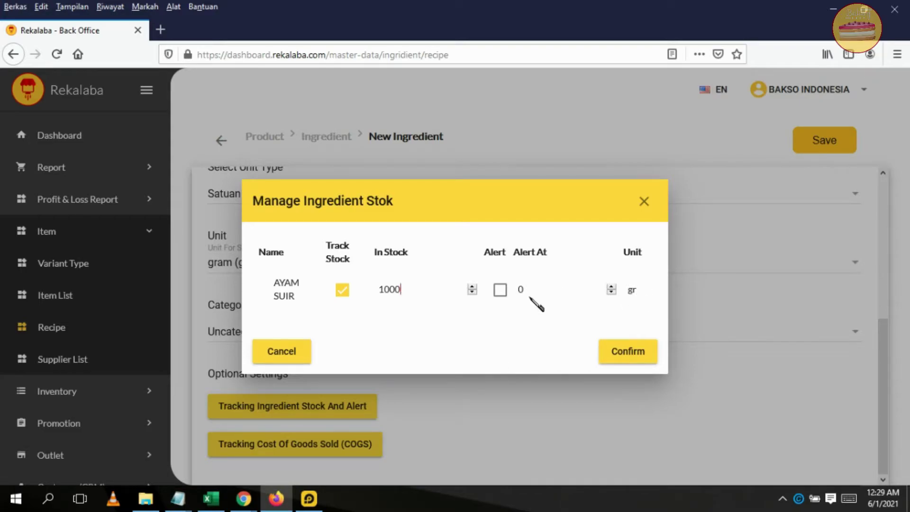
# - Enable the low-stock alert for AYAM SUIR at 50 gr and confirm the stock settings
pyautogui.click(500, 290)
pyautogui.click(530, 297)
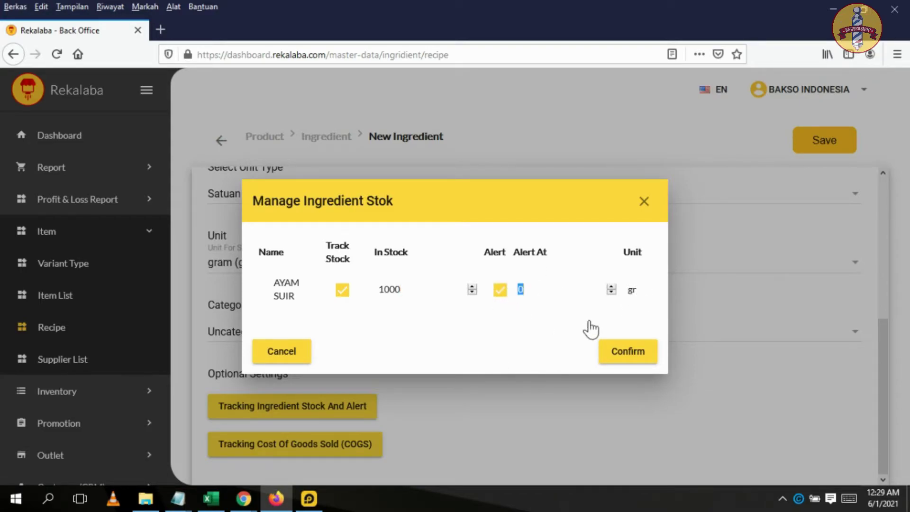
pyautogui.write('50')
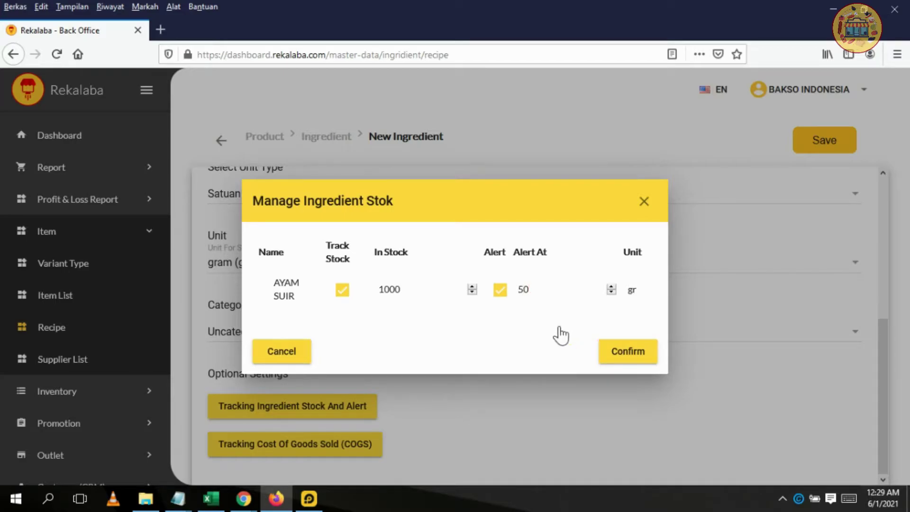
pyautogui.click(623, 353)
pyautogui.scroll(-1, 332, 436)
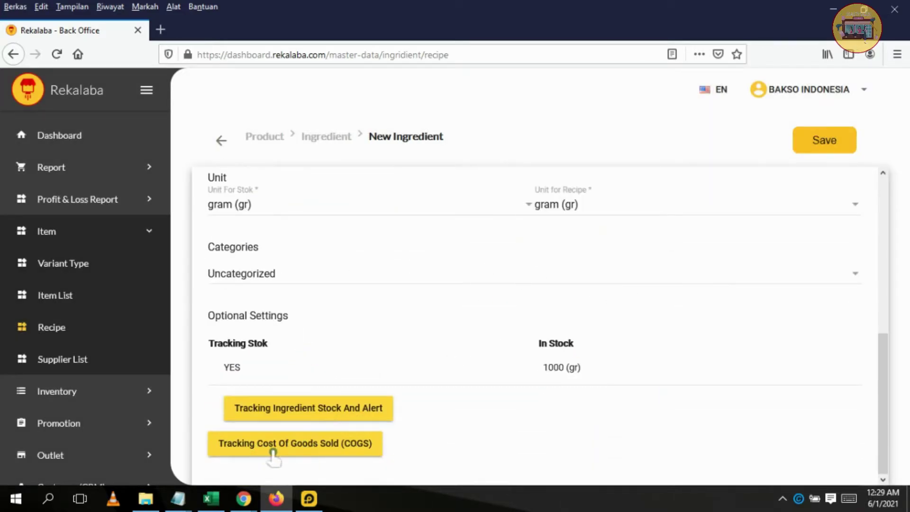
# - Turn on COGS tracking for AYAM SUIR with an average cost of 300 per gr, and save the ingredient
pyautogui.click(313, 455)
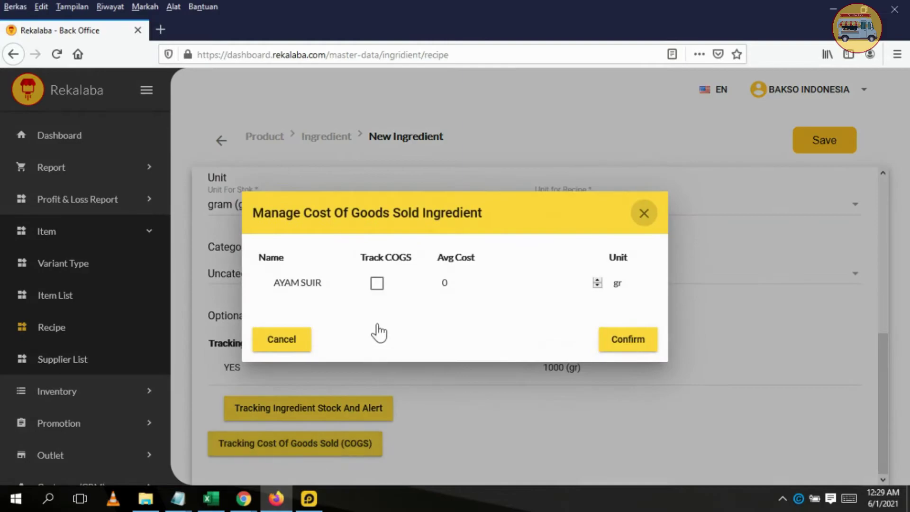
pyautogui.click(376, 284)
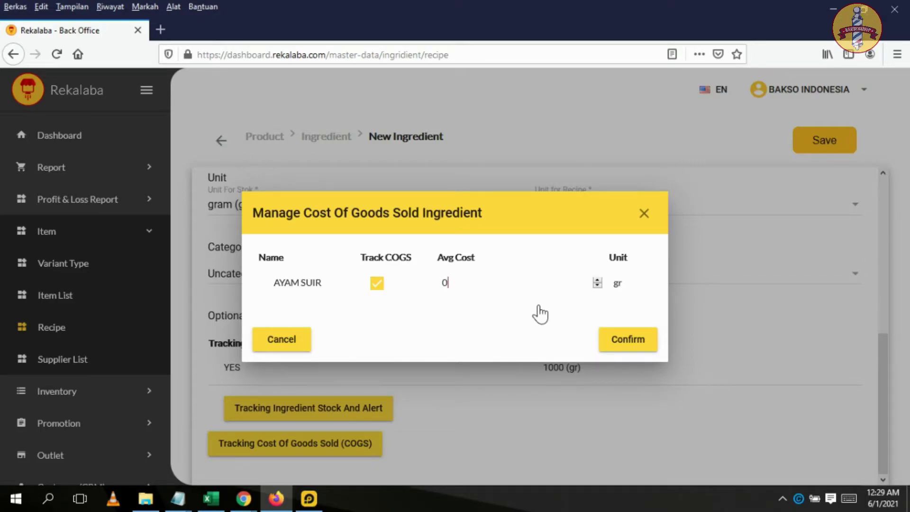
pyautogui.press('BackSpace')
pyautogui.write('300')
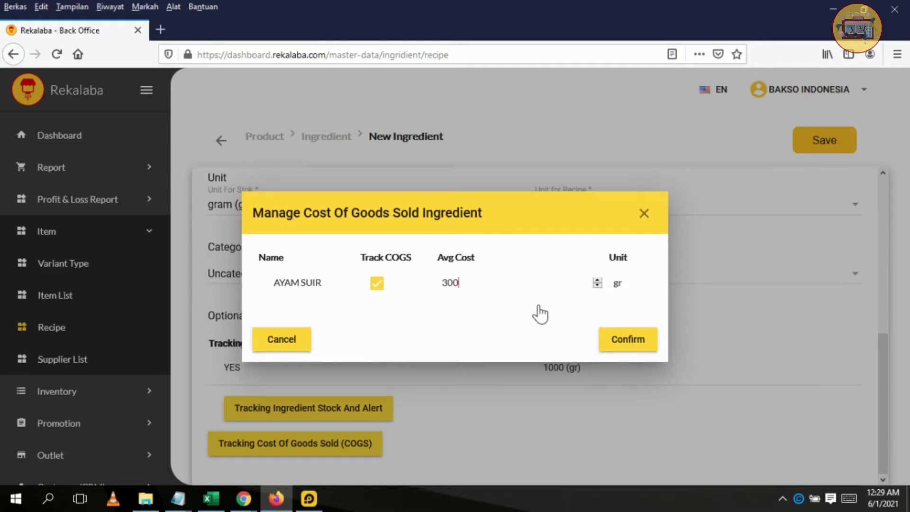
pyautogui.click(631, 345)
pyautogui.scroll(-2, 563, 426)
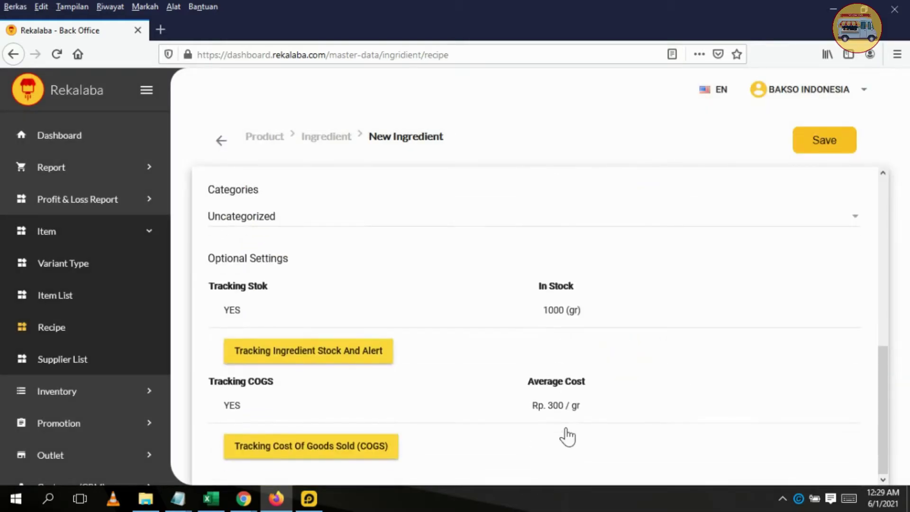
pyautogui.click(832, 146)
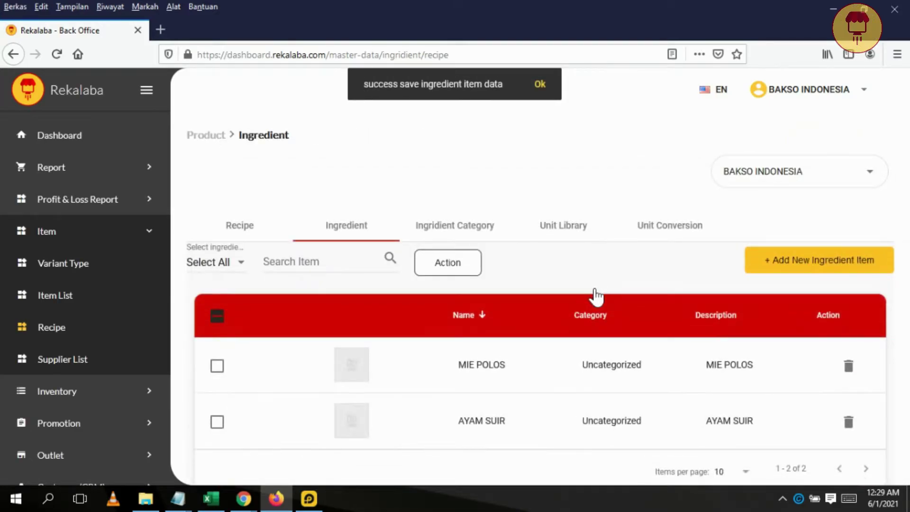
# - Open the ingredient import dialog to examine its template download and file upload options, and close it without importing
pyautogui.scroll(-2, 596, 297)
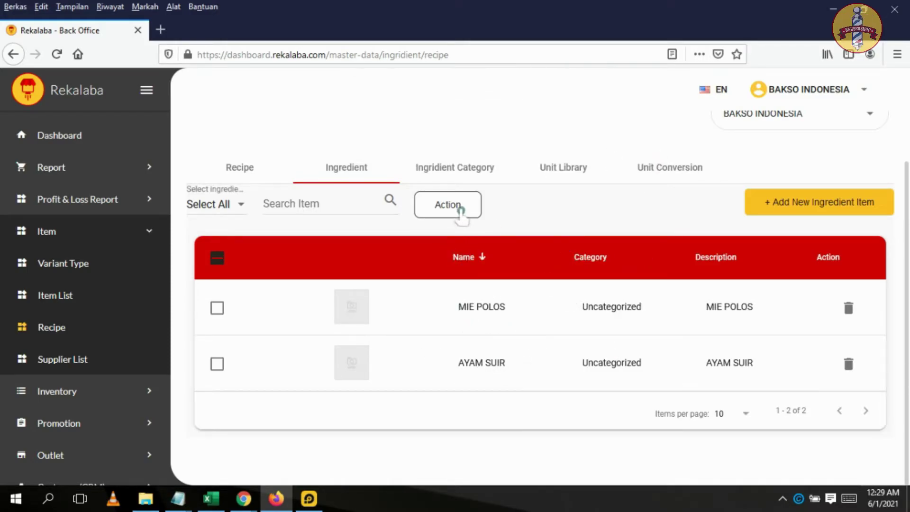
pyautogui.click(459, 211)
pyautogui.click(460, 214)
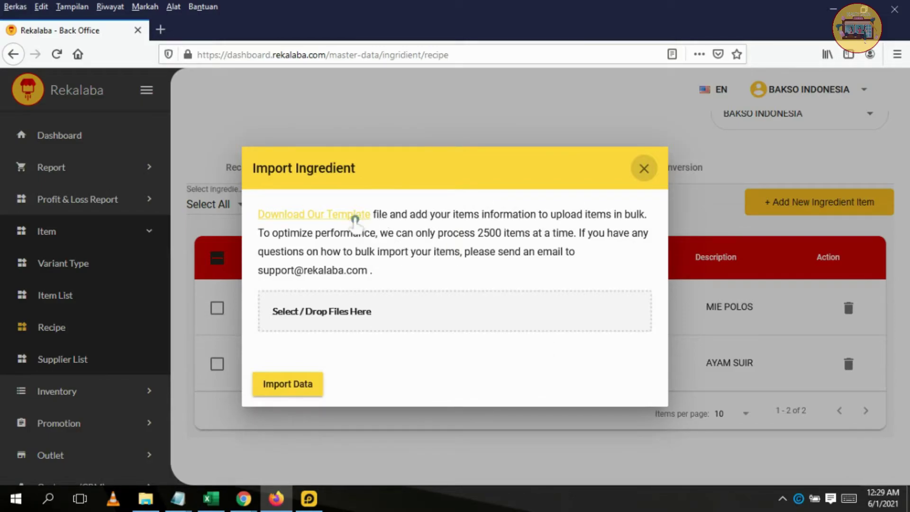
pyautogui.click(643, 169)
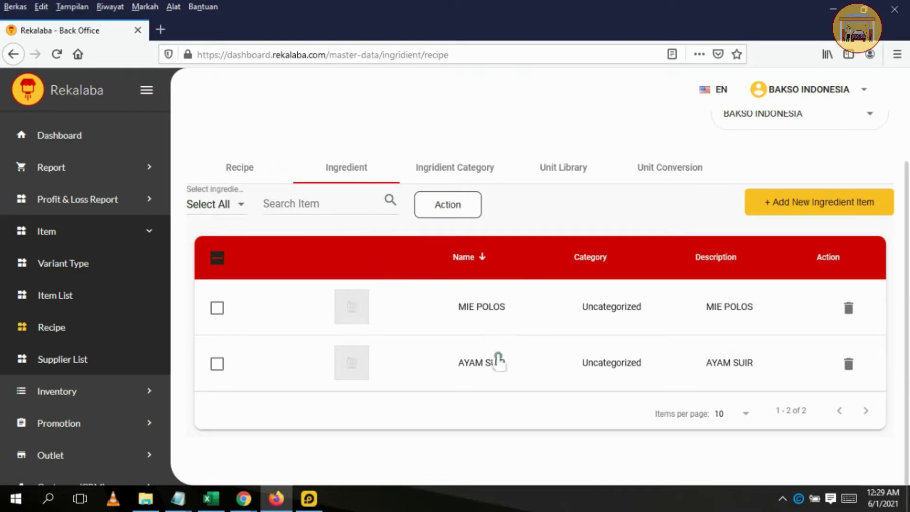
# - Go to the recipe list, examine the recipe import dialog with its template download, and close it without importing
pyautogui.click(244, 170)
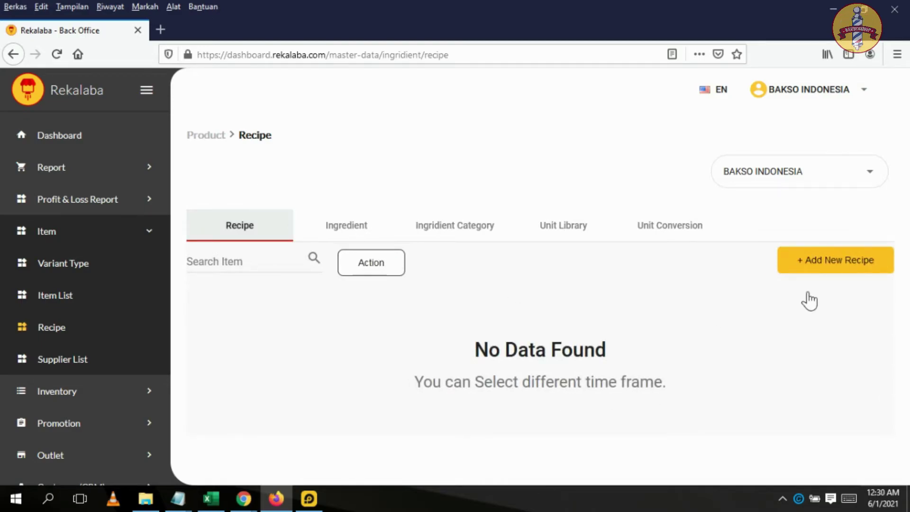
pyautogui.click(379, 267)
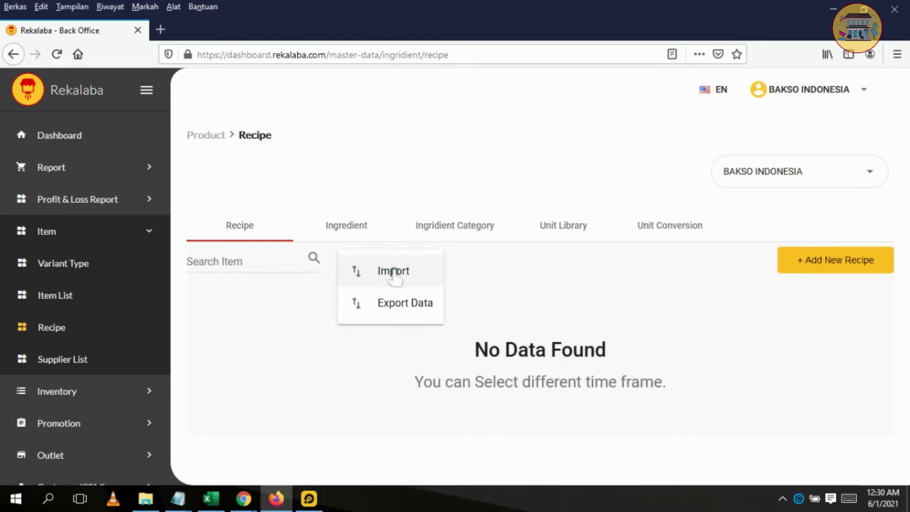
pyautogui.click(395, 274)
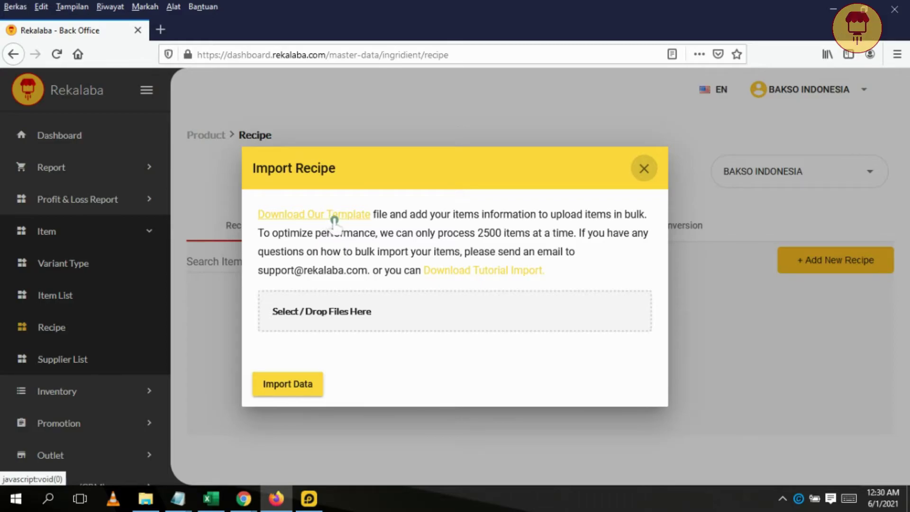
pyautogui.click(642, 171)
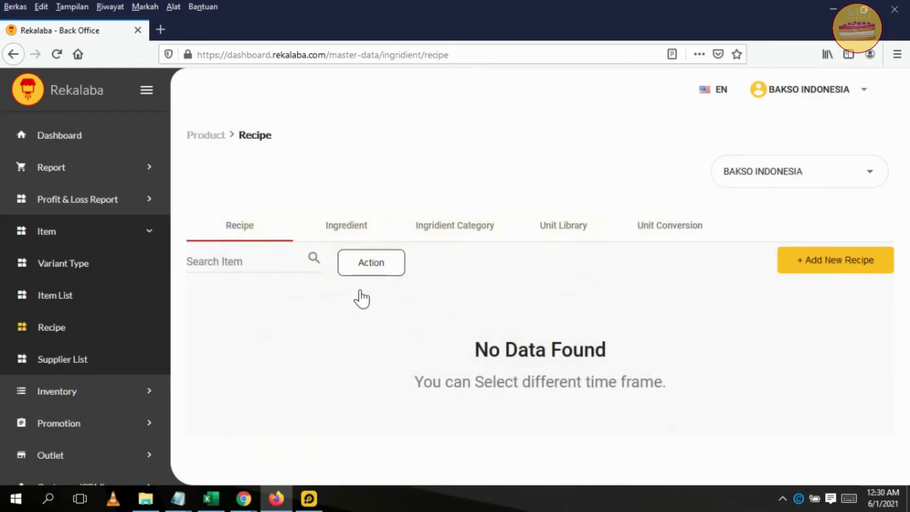
# - Start a new recipe and select Mie Ayam Original as its item
pyautogui.click(835, 273)
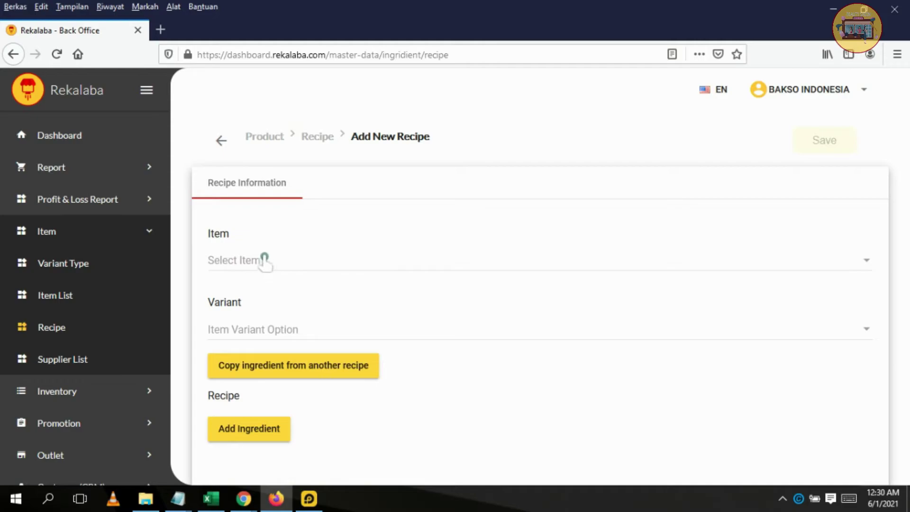
pyautogui.click(280, 264)
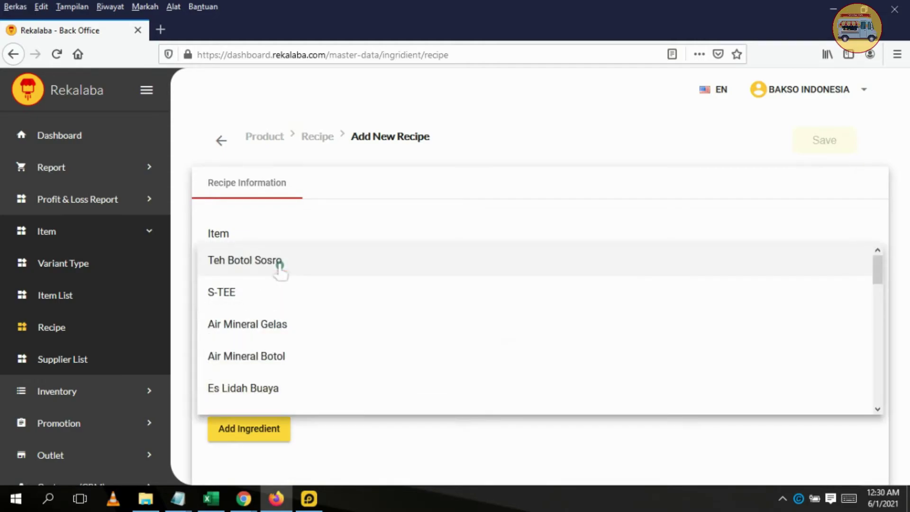
pyautogui.scroll(-2, 291, 311)
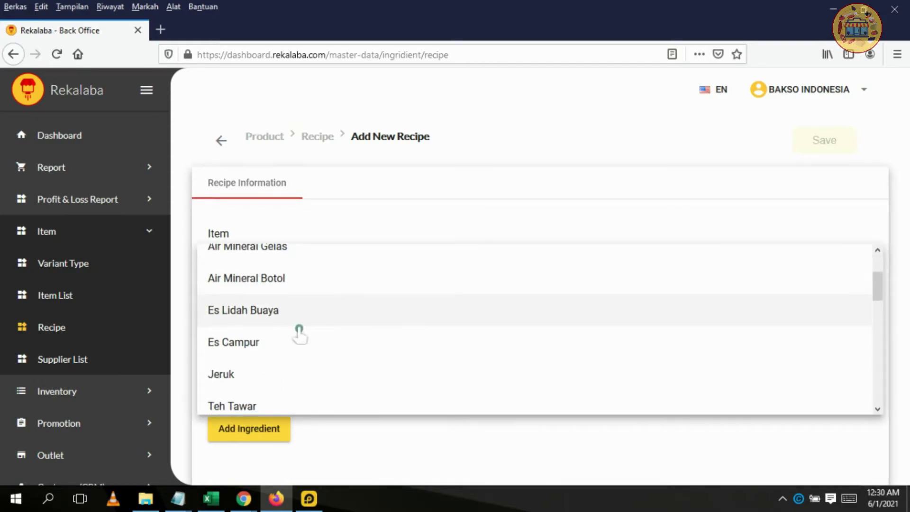
pyautogui.scroll(-3, 296, 327)
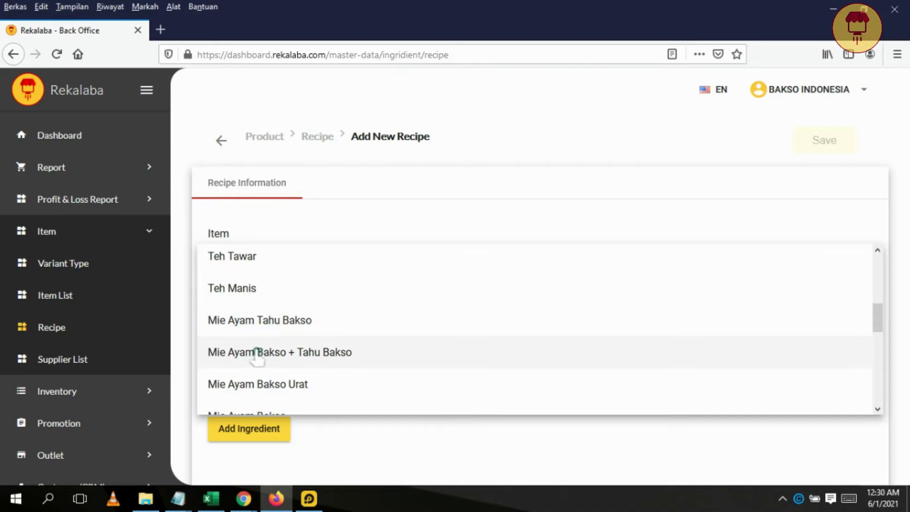
pyautogui.scroll(-3, 351, 363)
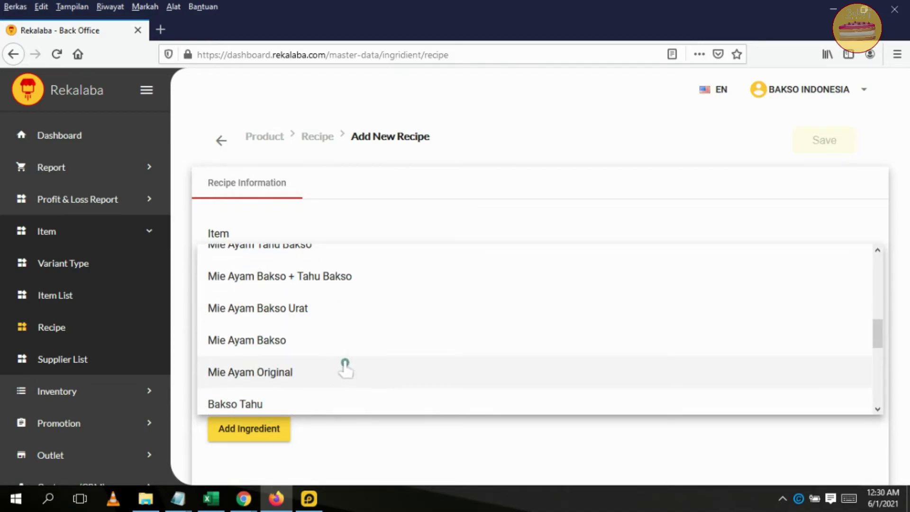
pyautogui.click(287, 374)
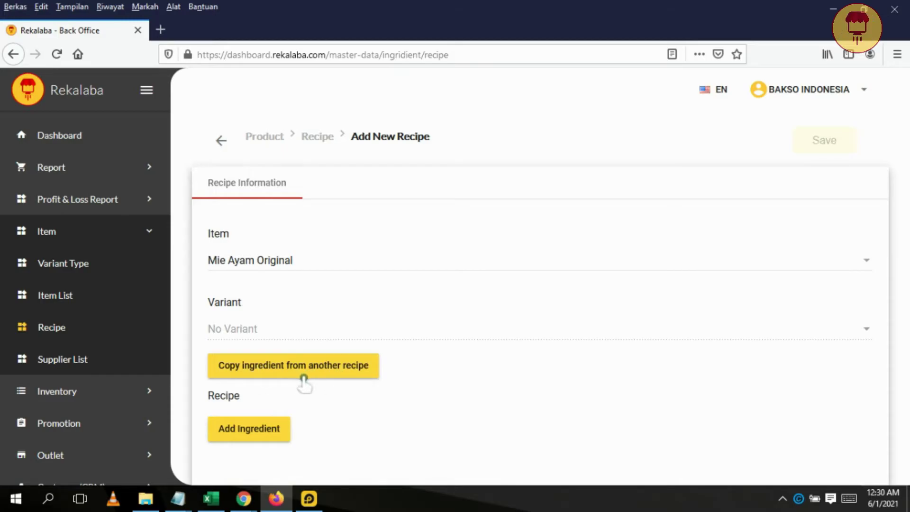
# - Add the ingredient MIE POLOS to the recipe with a quantity of 1 pcs
pyautogui.click(248, 436)
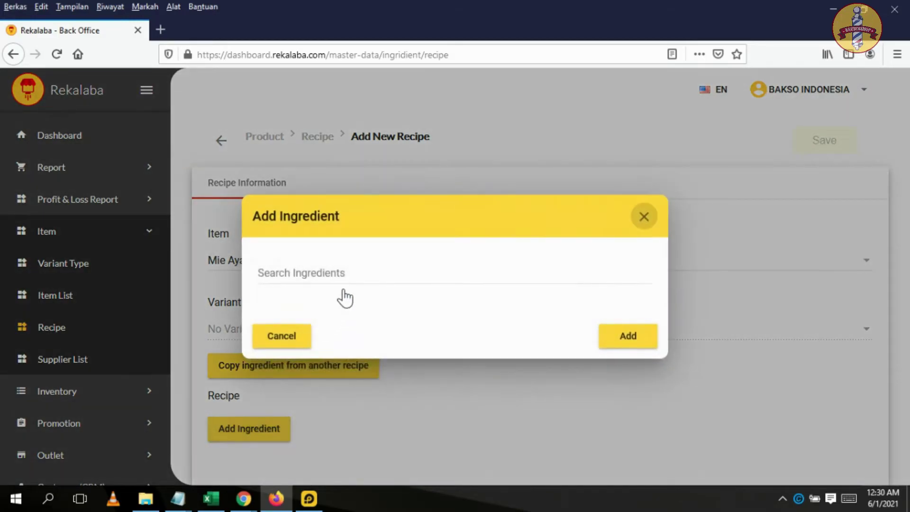
pyautogui.click(342, 275)
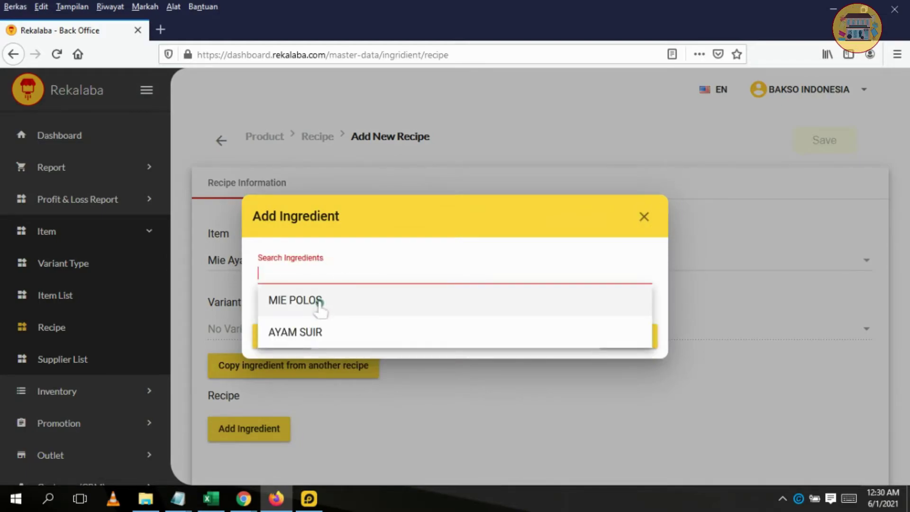
pyautogui.click(318, 302)
pyautogui.click(379, 306)
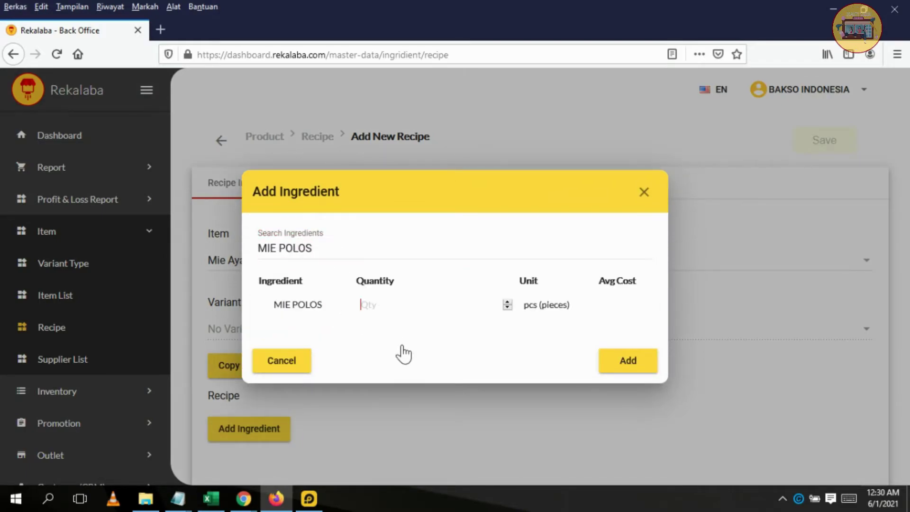
pyautogui.write('1')
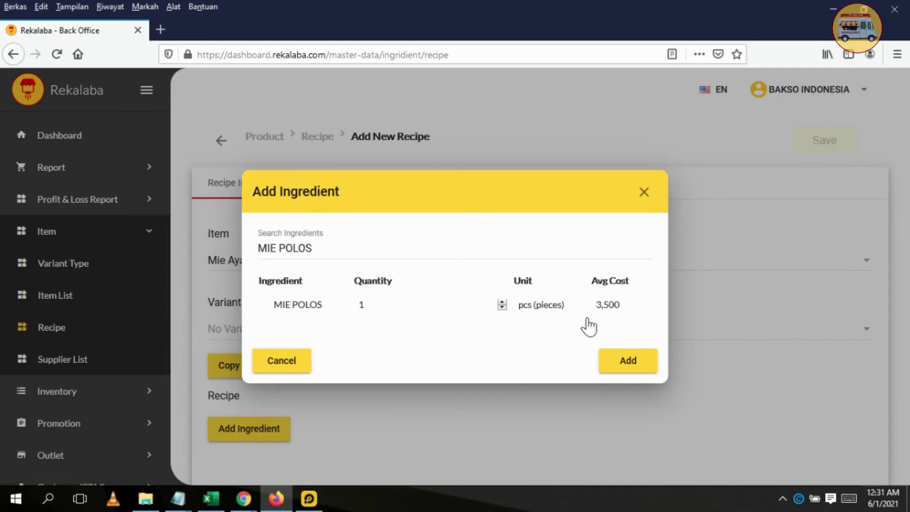
pyautogui.click(619, 364)
# - Add the ingredient AYAM SUIR to the recipe with a quantity of 8 gr, and save the recipe
pyautogui.scroll(-2, 475, 379)
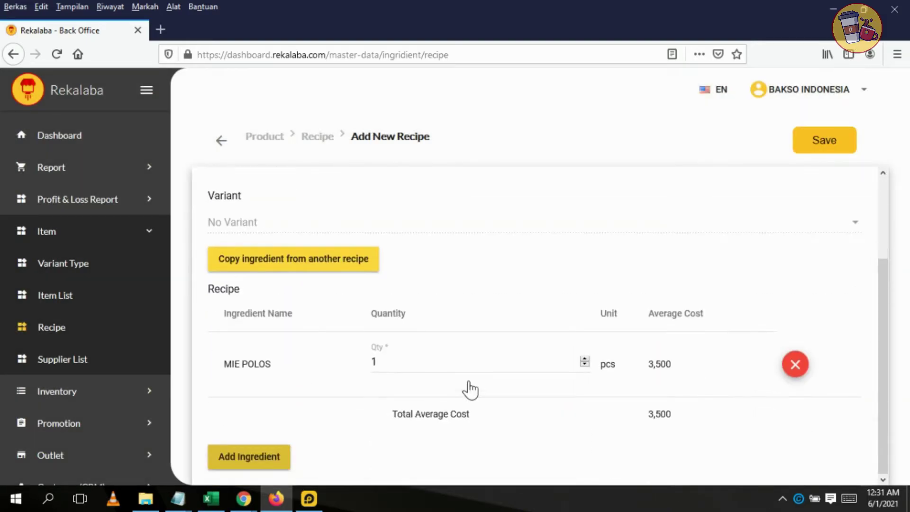
pyautogui.click(263, 456)
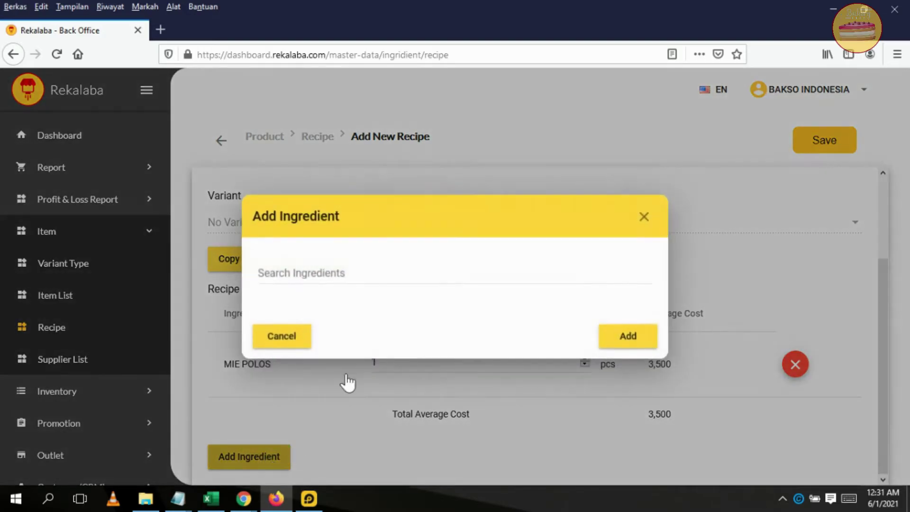
pyautogui.click(400, 282)
pyautogui.click(291, 331)
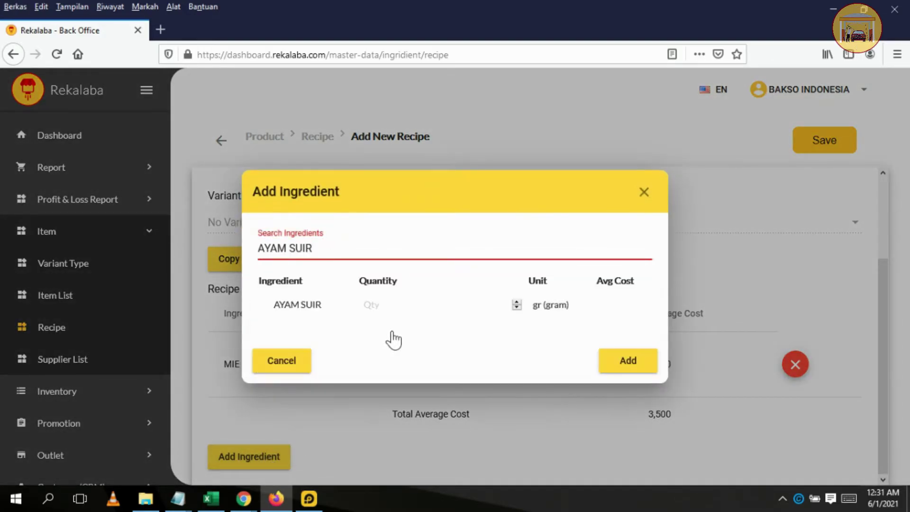
pyautogui.click(379, 309)
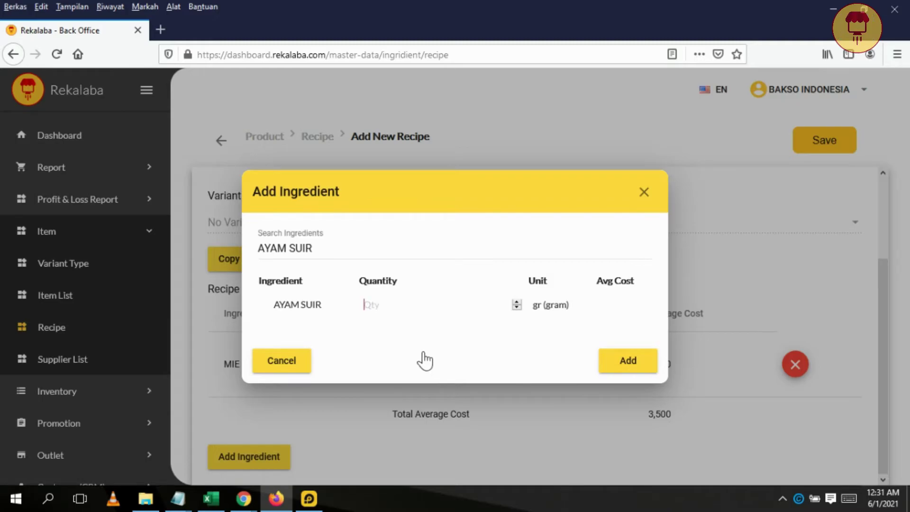
pyautogui.write('8')
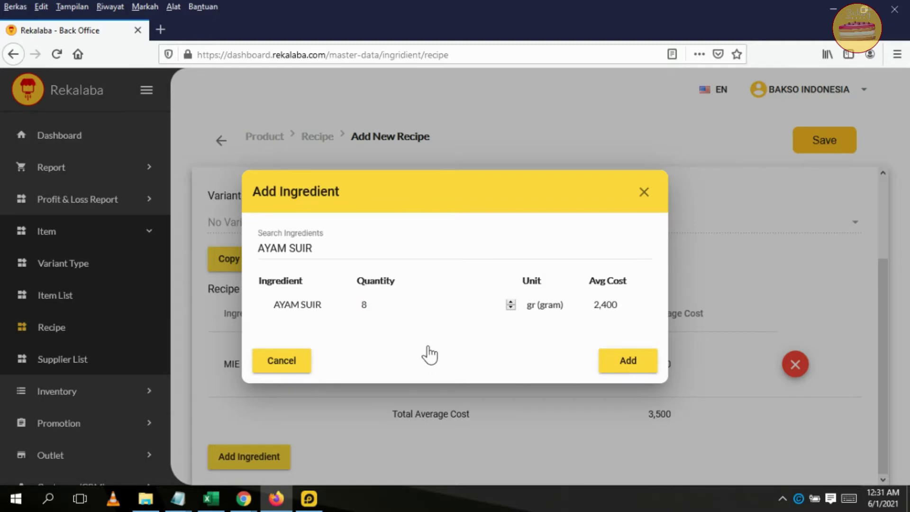
pyautogui.click(609, 370)
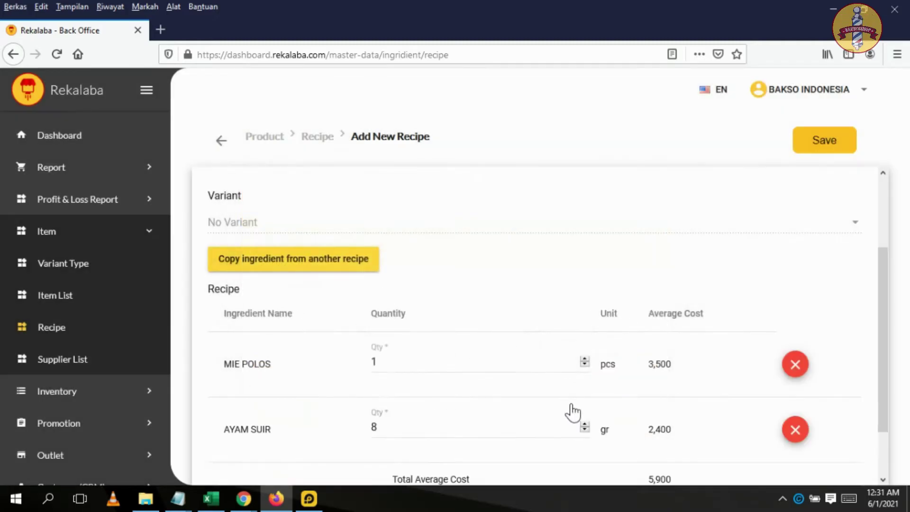
pyautogui.scroll(-3, 571, 413)
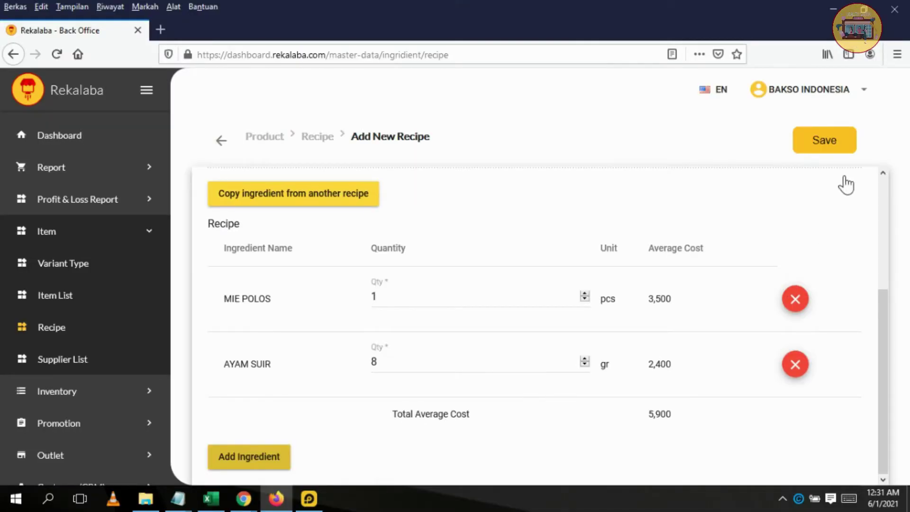
pyautogui.click(832, 149)
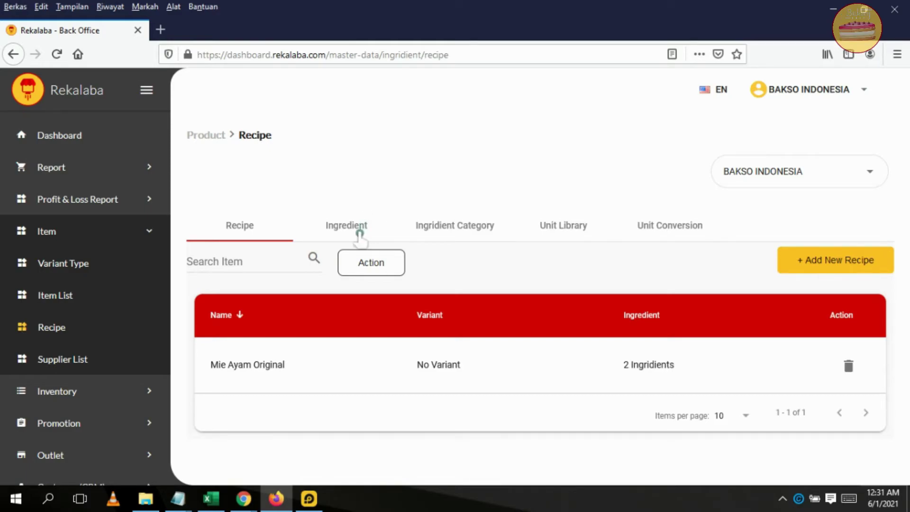
# - Create a new unit named Potong in the category Satuan Kuantitas in the unit library, and save it
pyautogui.click(572, 232)
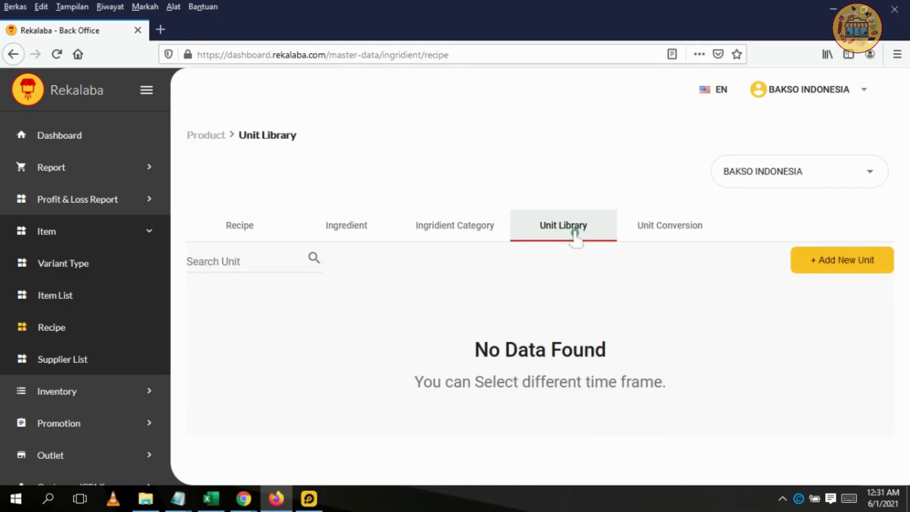
pyautogui.click(835, 272)
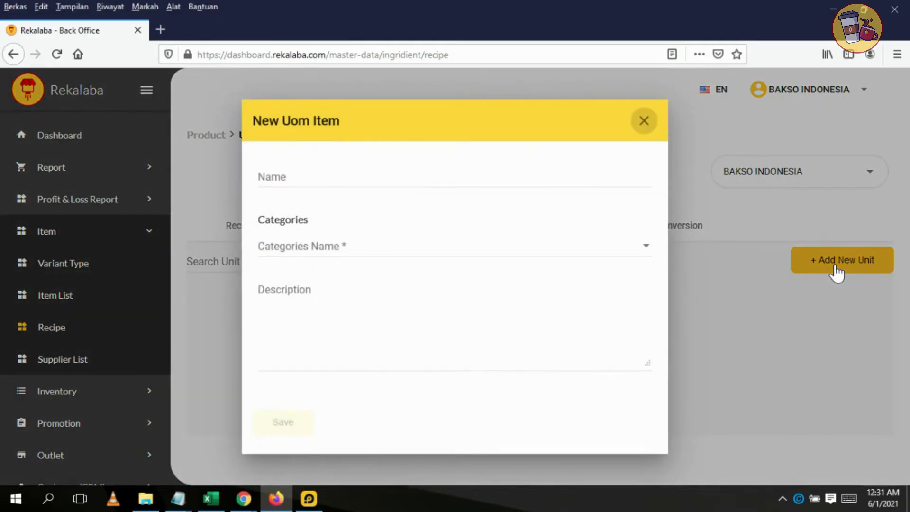
pyautogui.click(344, 180)
pyautogui.write('Potong')
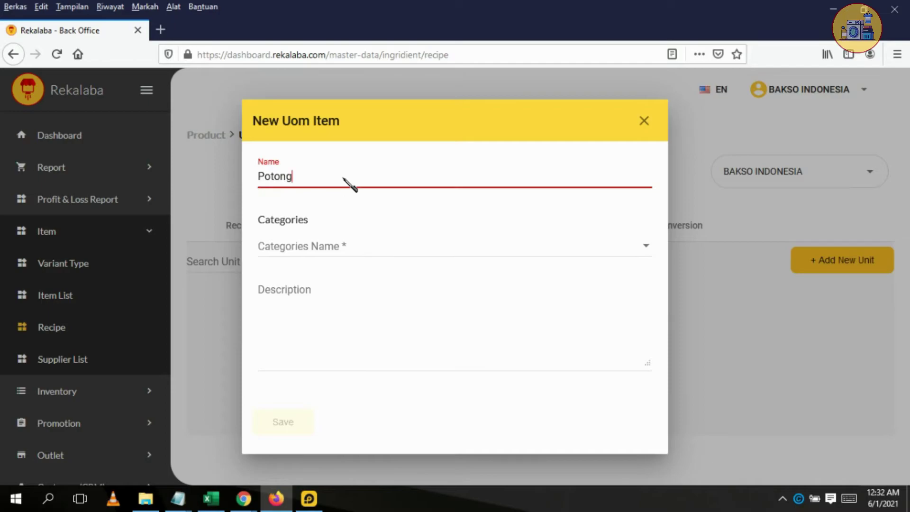
pyautogui.click(345, 246)
pyautogui.click(290, 343)
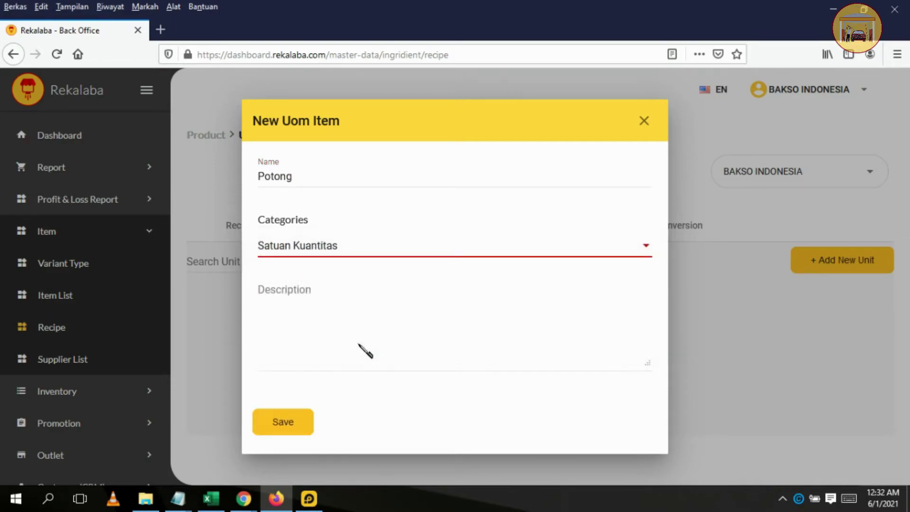
pyautogui.click(310, 422)
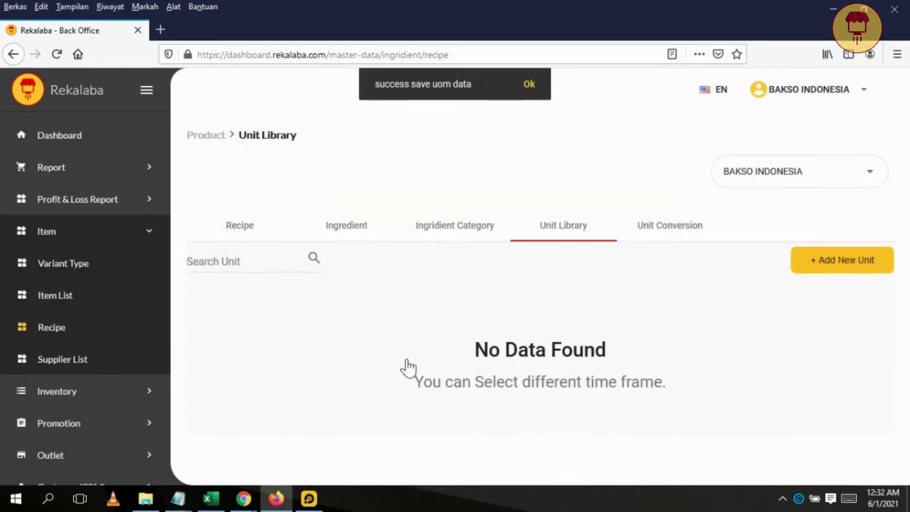
# - Start a new unit conversion of type Satuan Kuantitas from Potong to Potong with a rate of 1
pyautogui.click(675, 229)
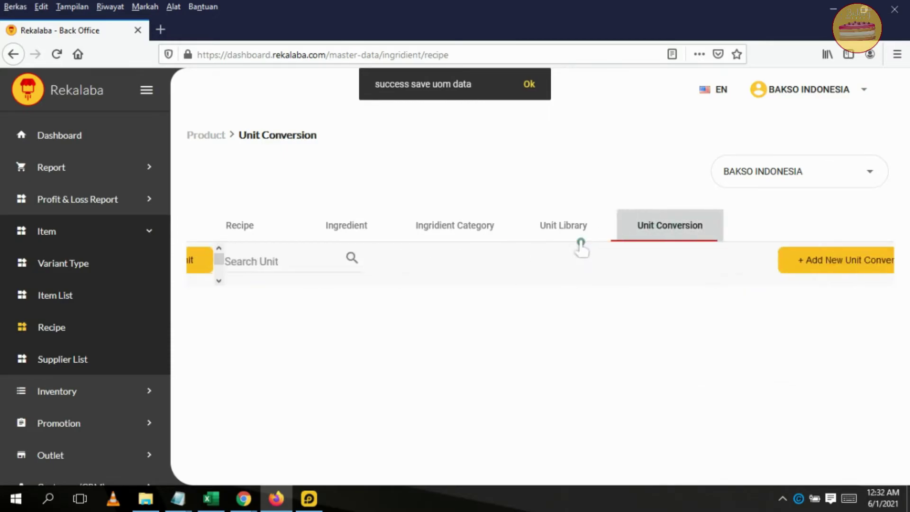
pyautogui.click(800, 264)
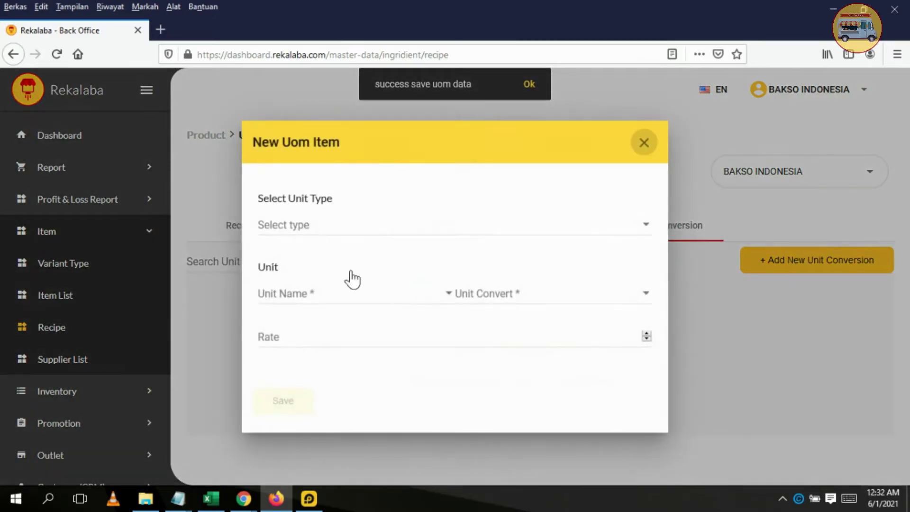
pyautogui.click(315, 224)
pyautogui.click(315, 294)
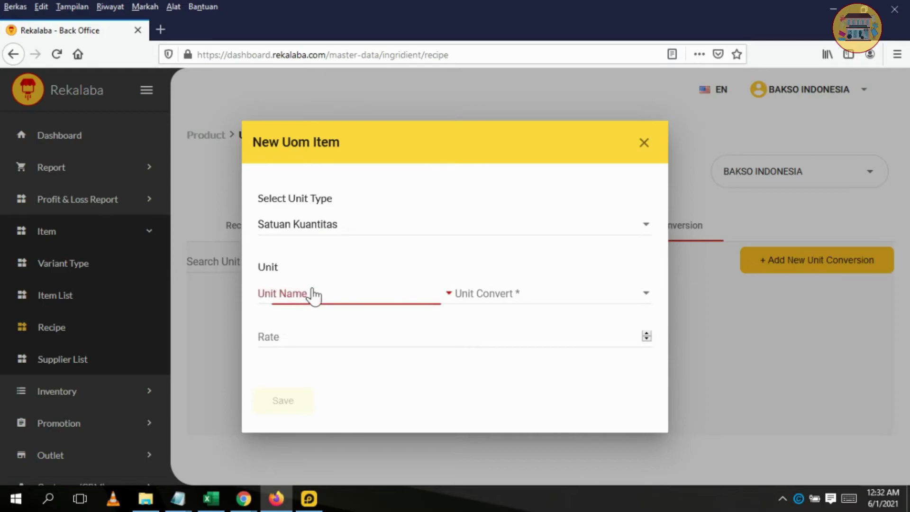
pyautogui.click(294, 366)
pyautogui.click(518, 303)
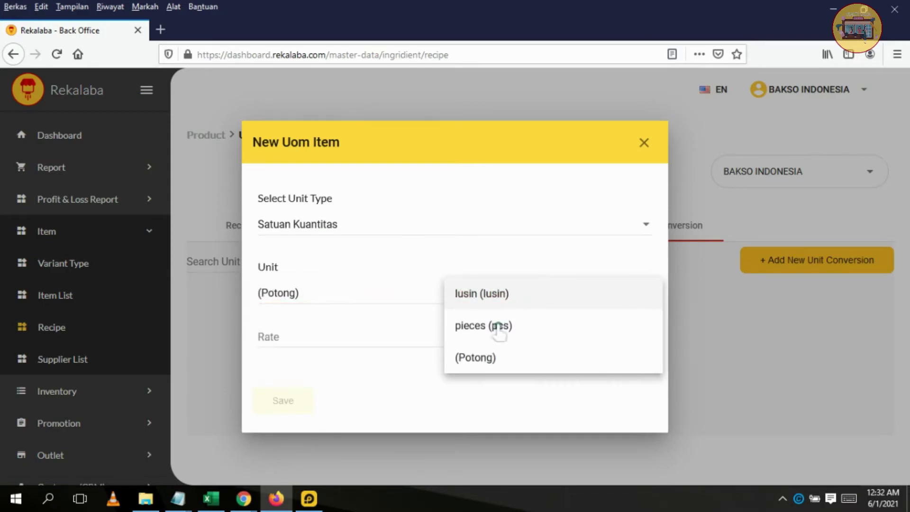
pyautogui.click(448, 359)
pyautogui.click(297, 338)
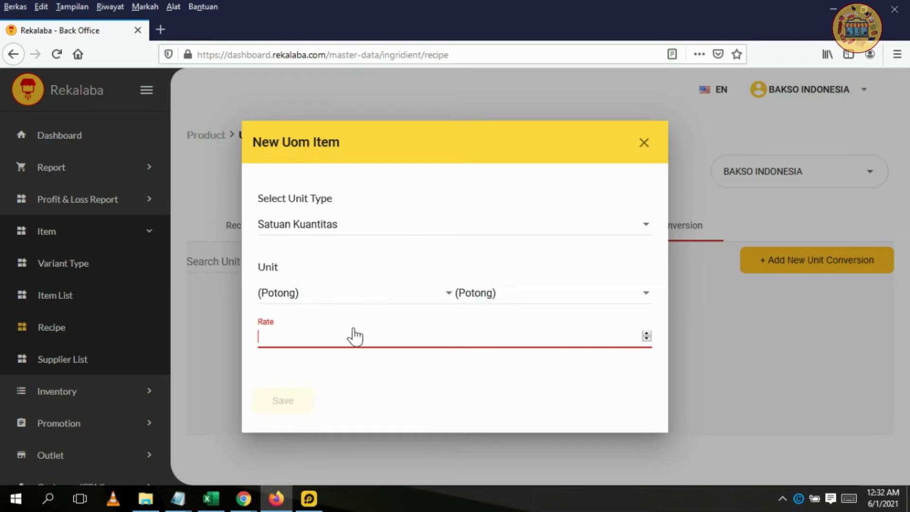
pyautogui.write('1')
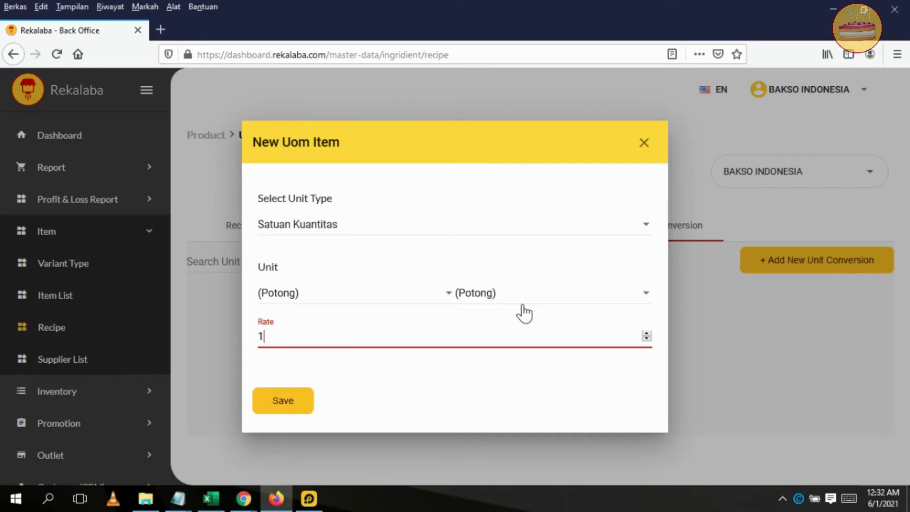
pyautogui.click(406, 303)
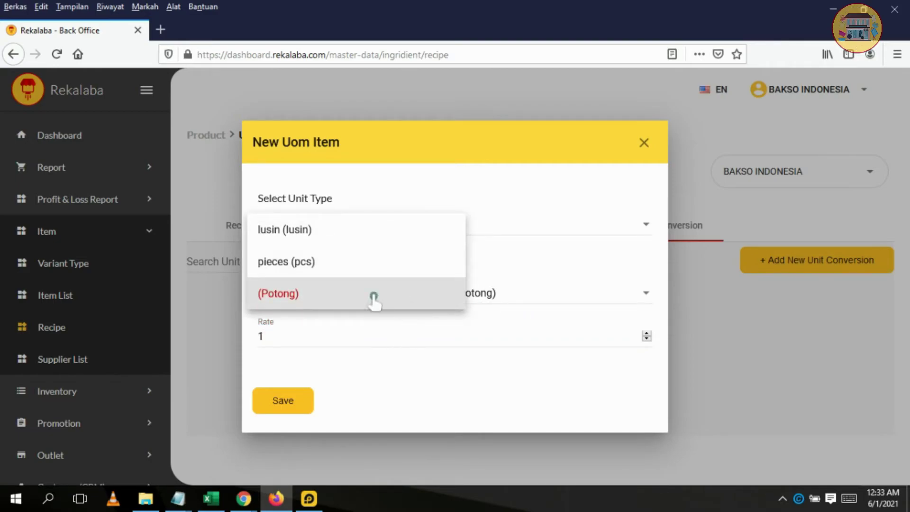
pyautogui.click(372, 301)
# - Change the conversion type to Satuan Massa, converting kilogram (kg) to gram (gr) with a rate of 1000
pyautogui.click(343, 231)
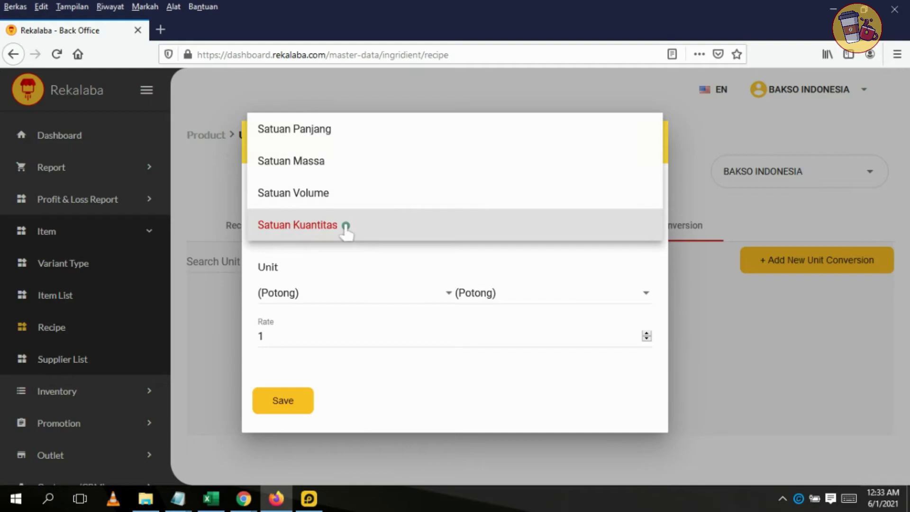
pyautogui.click(325, 164)
pyautogui.click(345, 303)
pyautogui.click(319, 298)
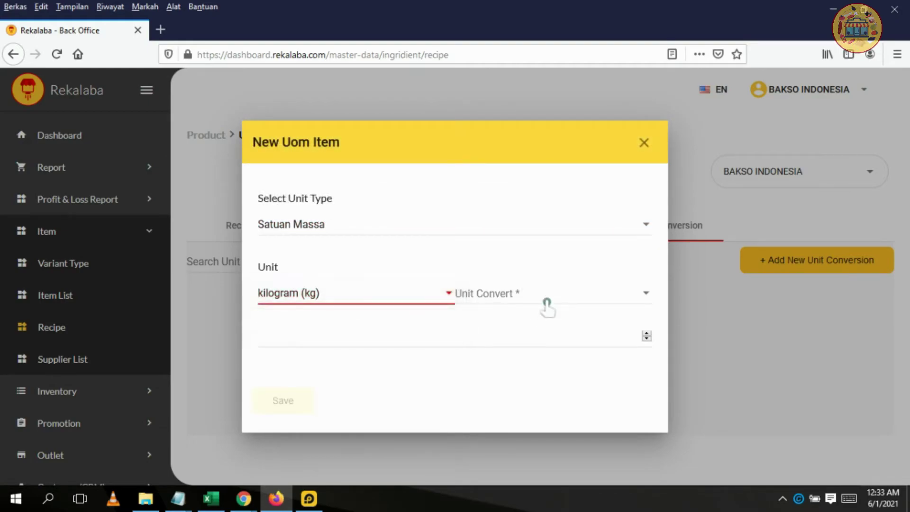
pyautogui.click(546, 304)
pyautogui.click(491, 327)
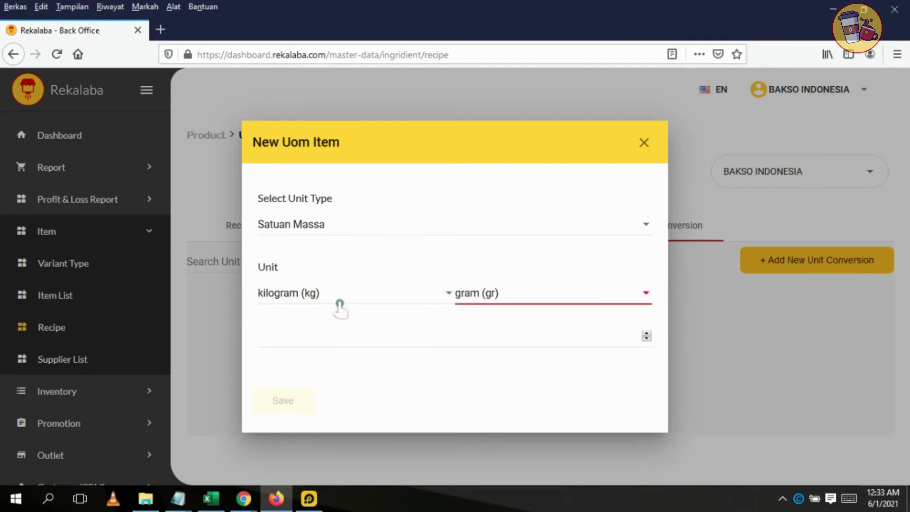
pyautogui.click(339, 340)
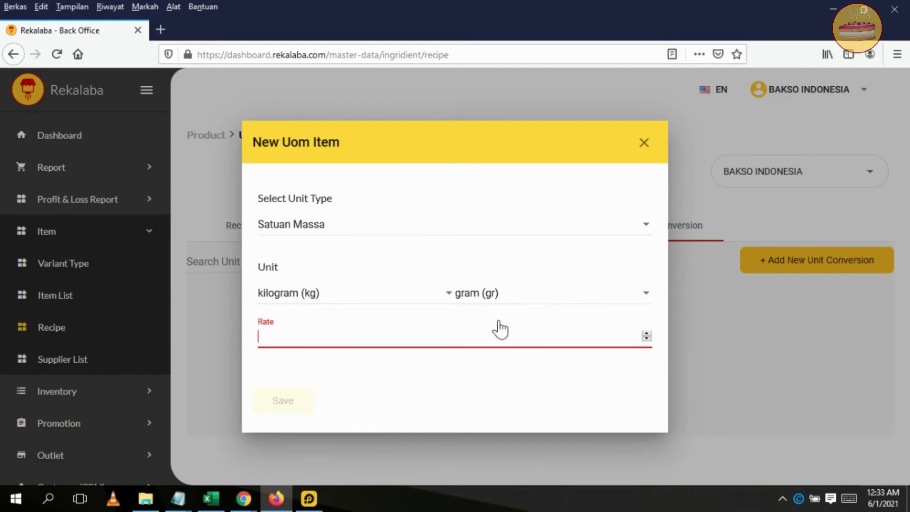
pyautogui.write('1000')
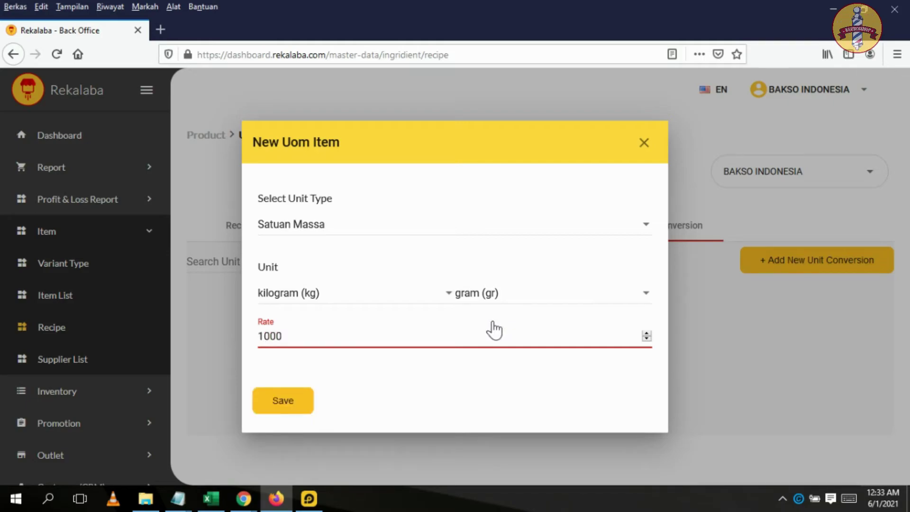
# - Set the conversion back to Satuan Kuantitas from Potong to Potong with a rate of 1, and save it
pyautogui.click(356, 227)
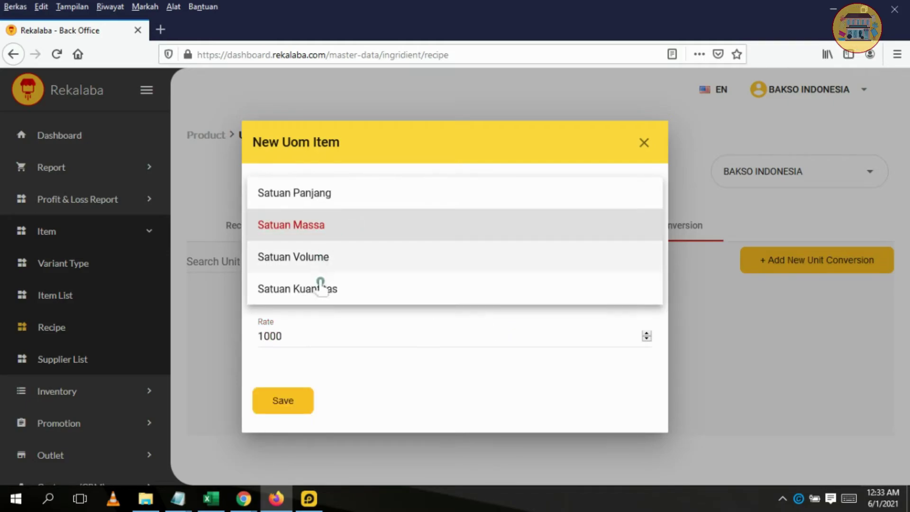
pyautogui.click(338, 302)
pyautogui.click(313, 295)
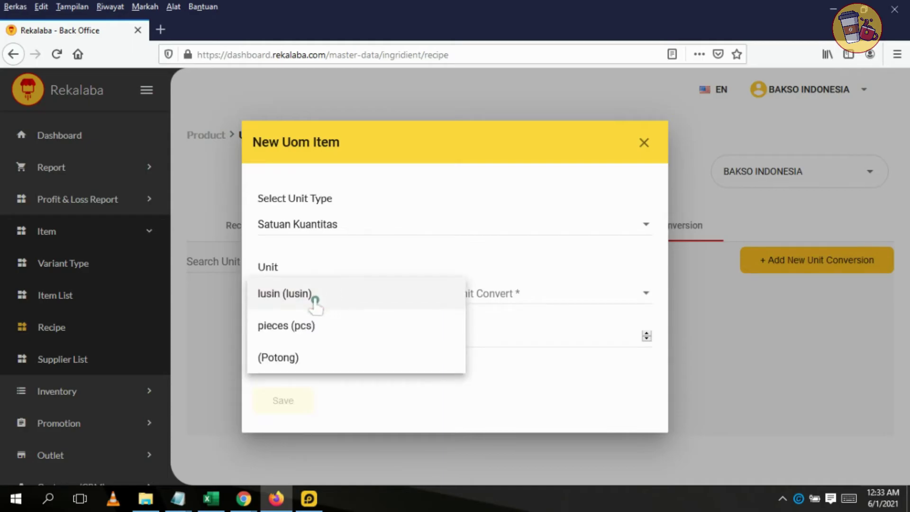
pyautogui.click(293, 357)
pyautogui.click(489, 299)
pyautogui.click(479, 356)
pyautogui.click(339, 346)
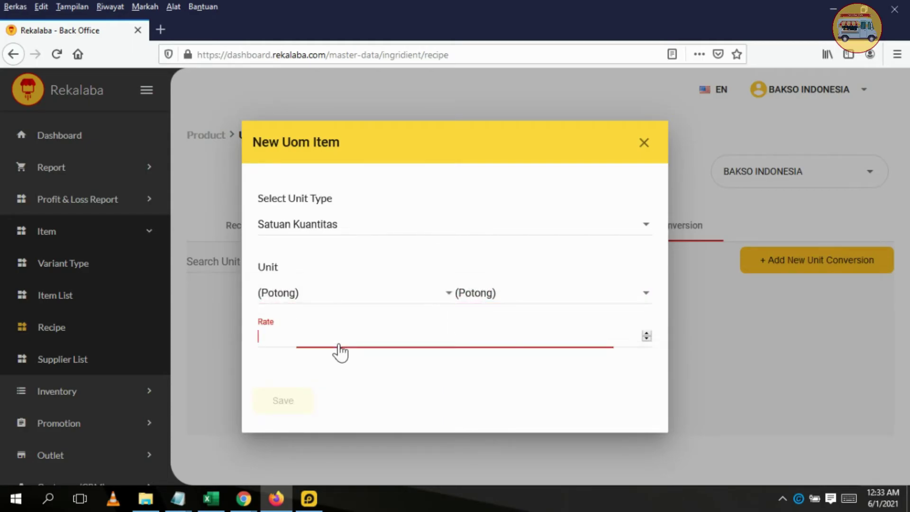
pyautogui.write('1')
pyautogui.click(286, 402)
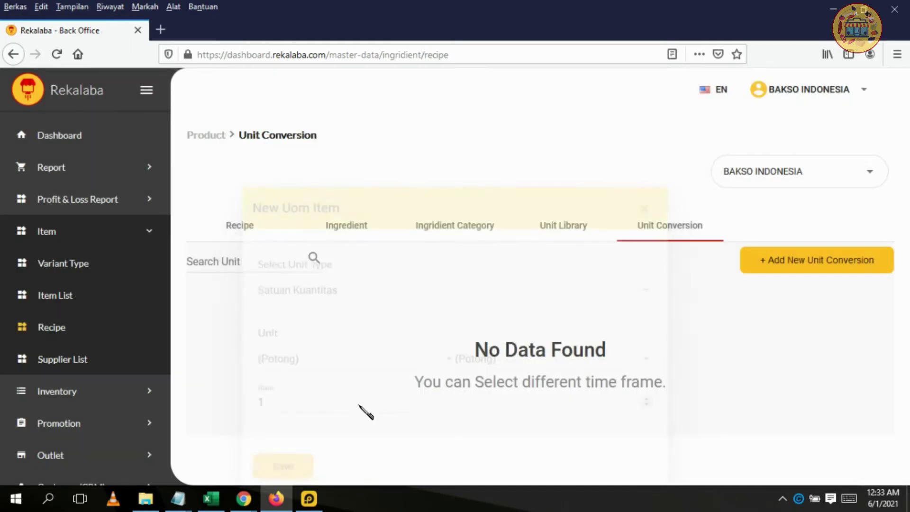
# - Look through the unit library, ingredient and ingredient category lists, ending on the recipe list
pyautogui.click(564, 230)
pyautogui.click(326, 227)
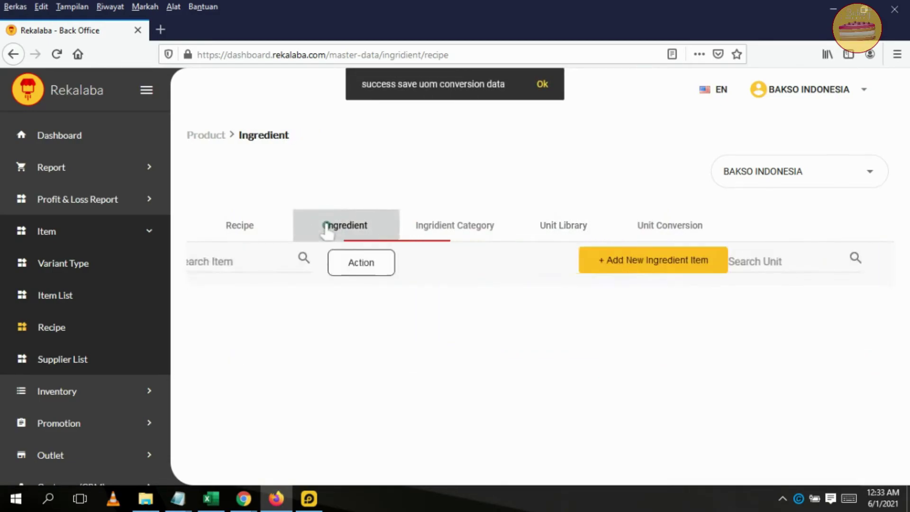
pyautogui.click(492, 234)
pyautogui.click(251, 232)
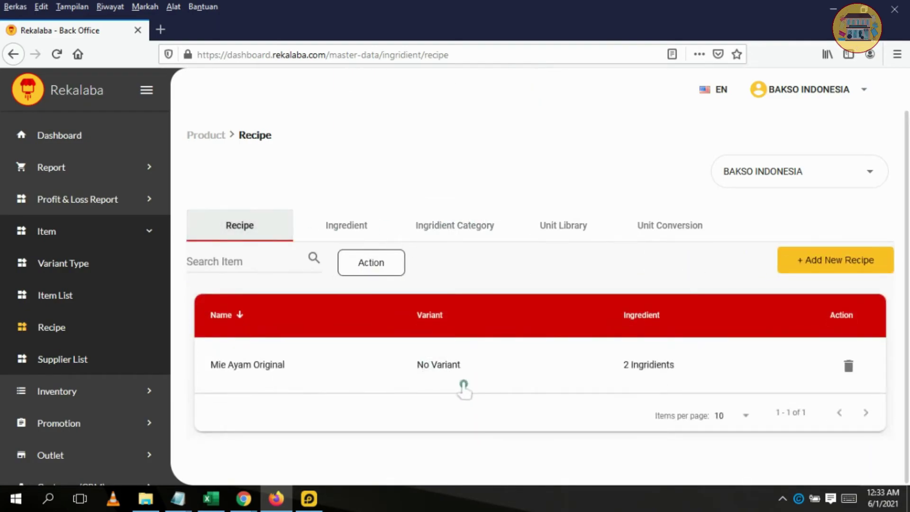
# - Open the dashboard, dismiss the welcome message and view the sales including tax and service
pyautogui.click(63, 137)
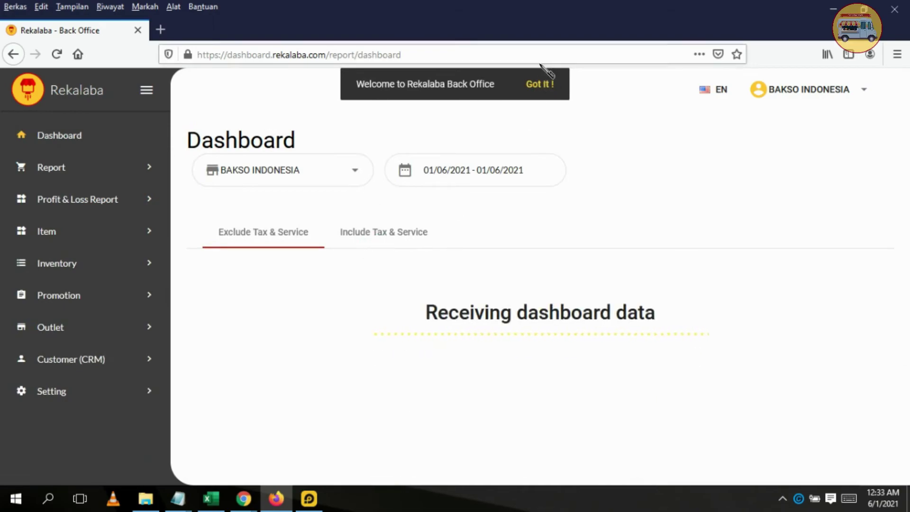
pyautogui.click(539, 85)
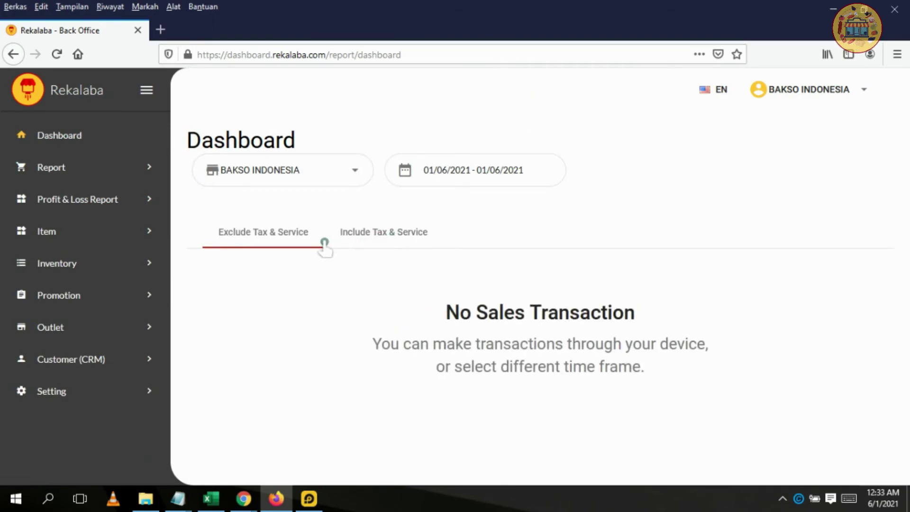
pyautogui.click(364, 241)
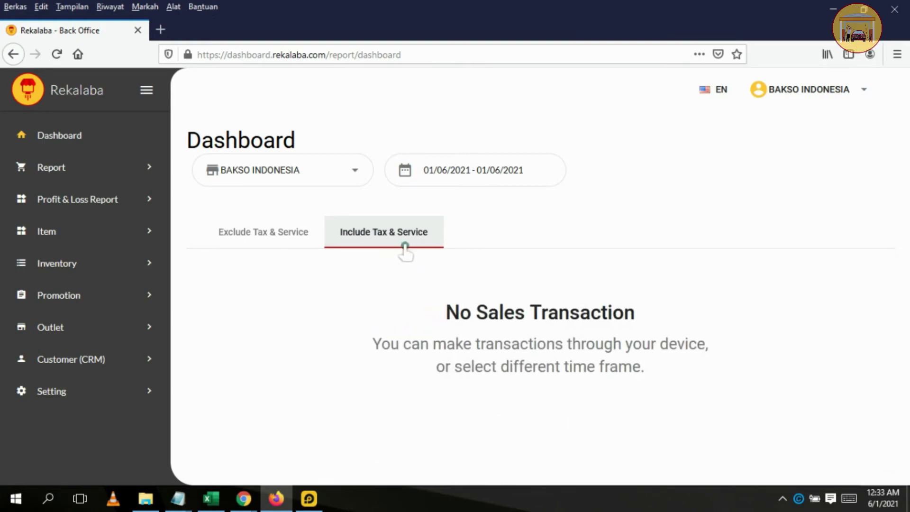
# - Open the inventory summary and check the stock of the ingredients
pyautogui.click(76, 265)
pyautogui.click(65, 298)
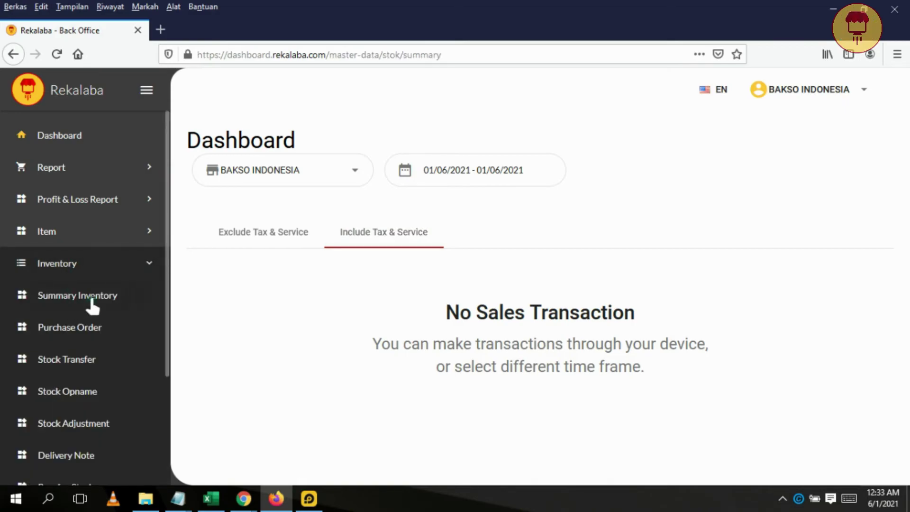
pyautogui.click(381, 286)
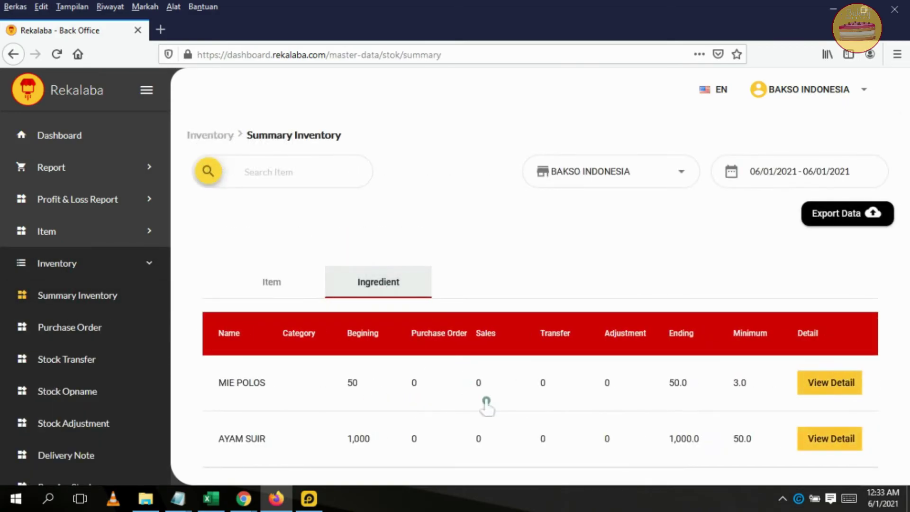
pyautogui.scroll(-2, 483, 401)
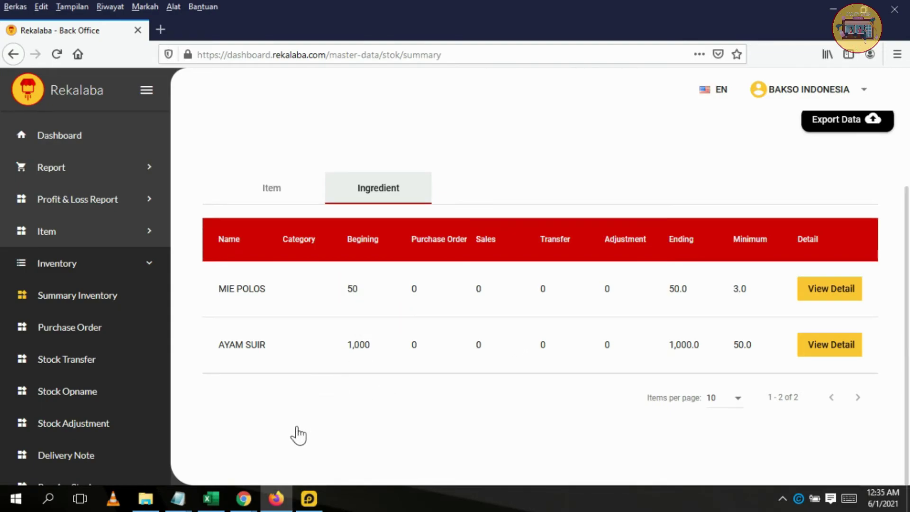
# - Switch to the Rekalaba cashier app in LDPlayer and refresh its data
pyautogui.click(308, 498)
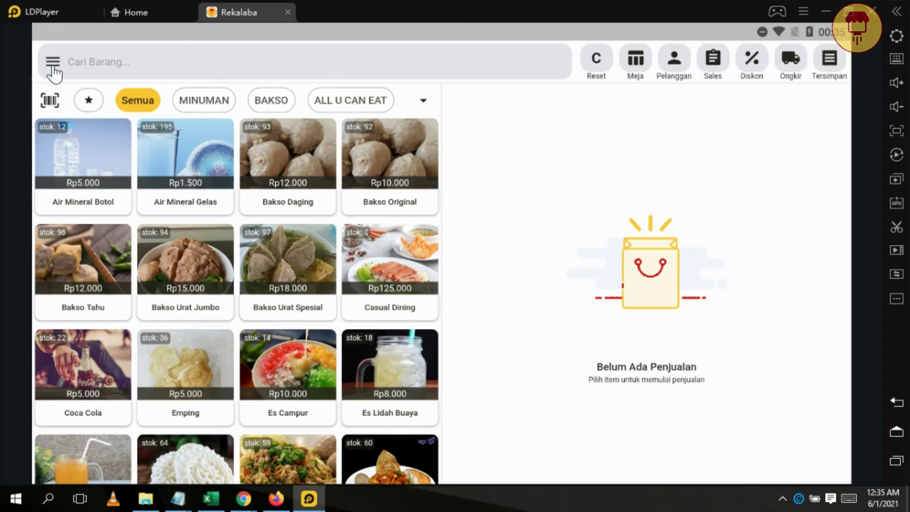
pyautogui.click(52, 62)
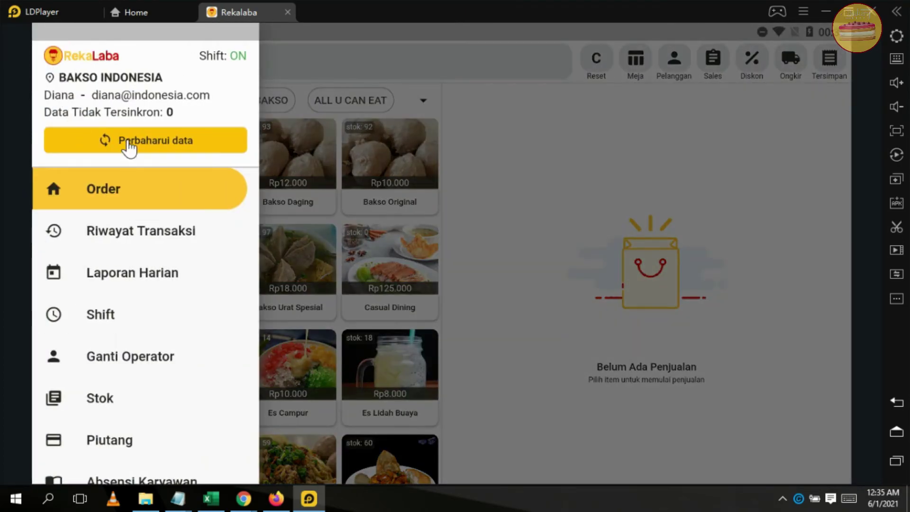
pyautogui.click(129, 142)
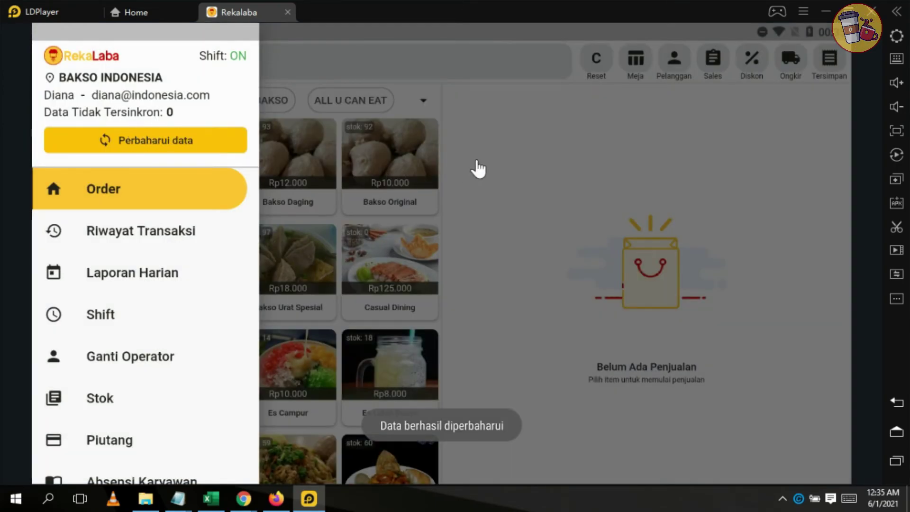
pyautogui.click(480, 164)
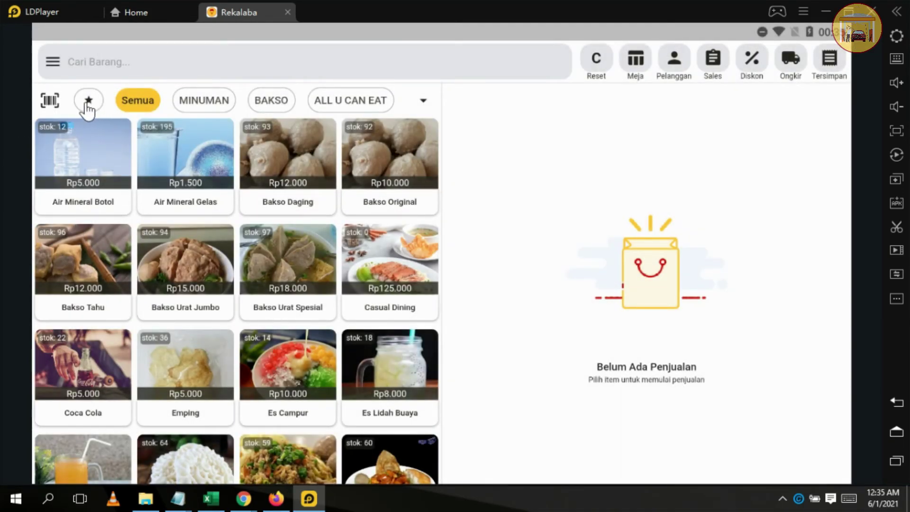
# - Sell one Mie Ayam Original from the favourites, paid in cash (Tunai) with 20.000, and finish the transaction
pyautogui.click(88, 107)
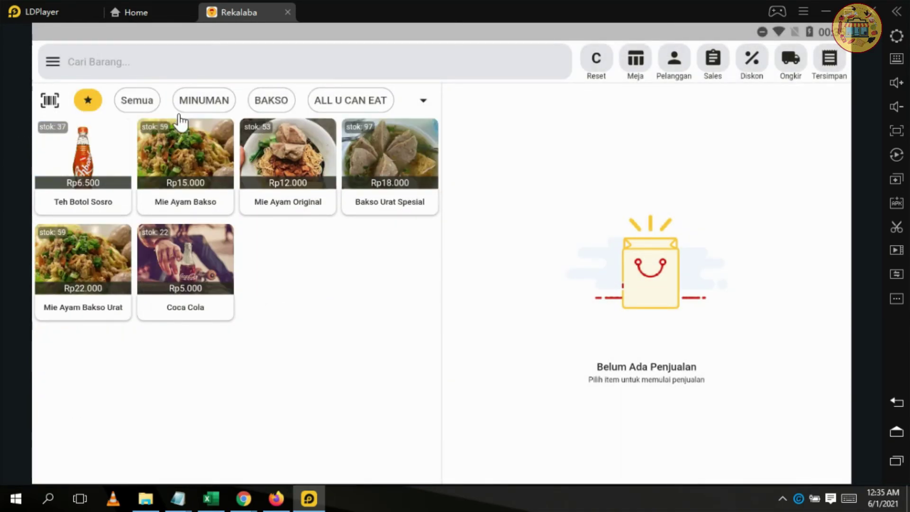
pyautogui.click(285, 180)
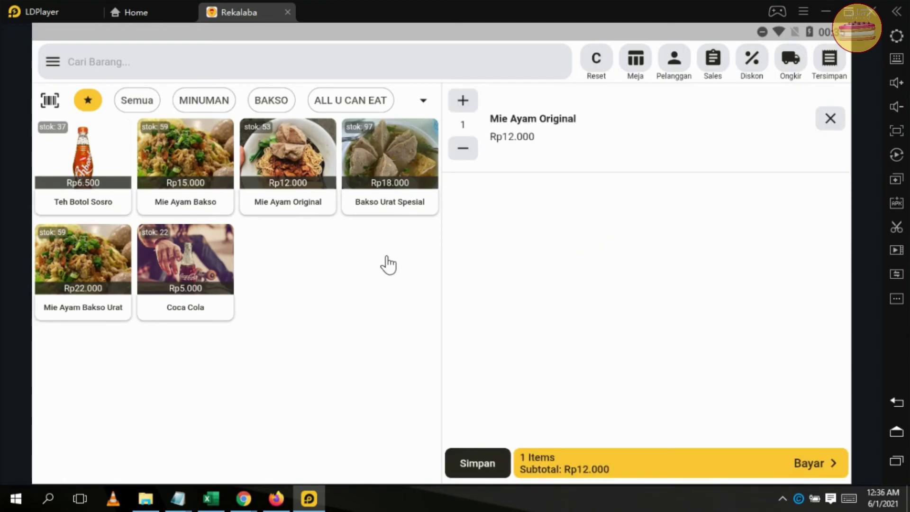
pyautogui.click(690, 467)
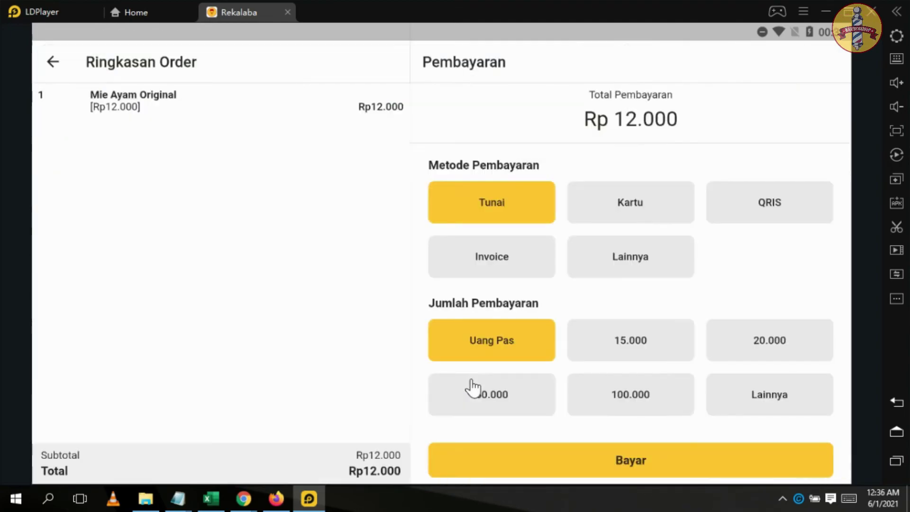
pyautogui.click(729, 353)
pyautogui.click(603, 465)
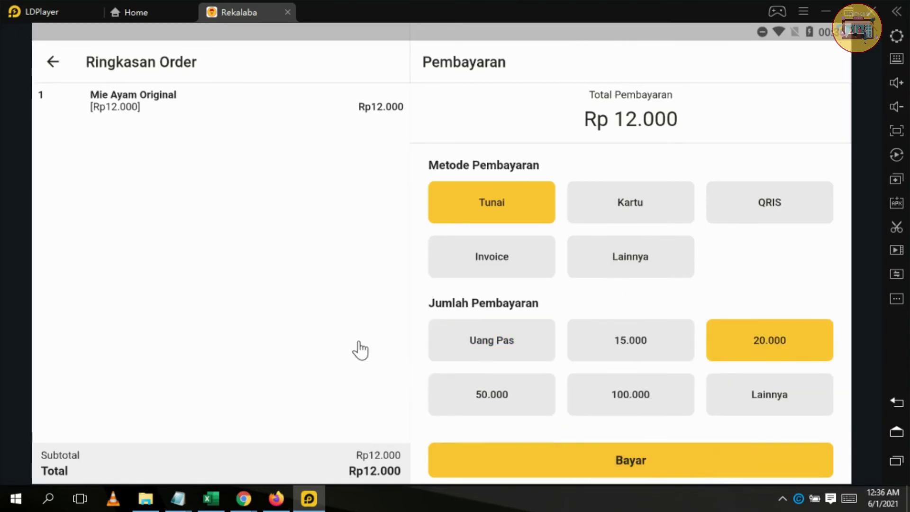
pyautogui.click(478, 456)
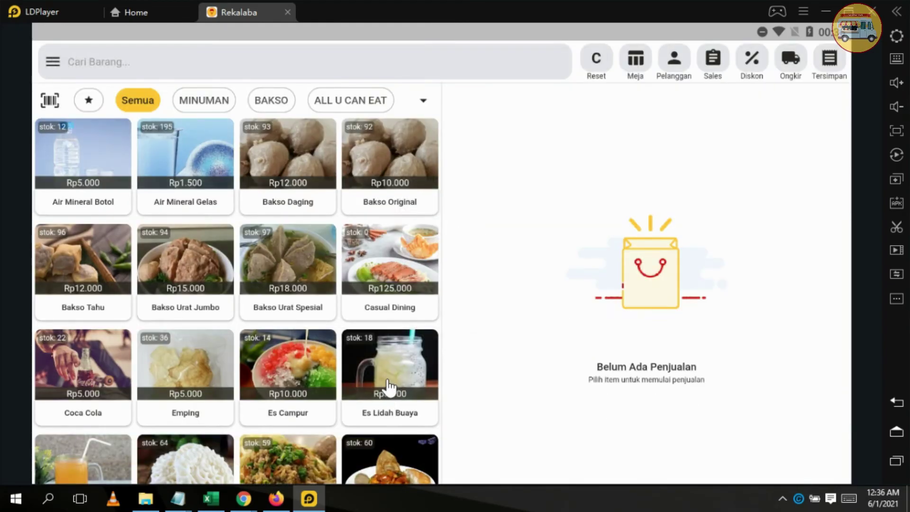
# - Check the unsynced data count in the cashier app, switch to the Rekalaba back office in Firefox and review the updated ingredient stock summary
pyautogui.click(52, 61)
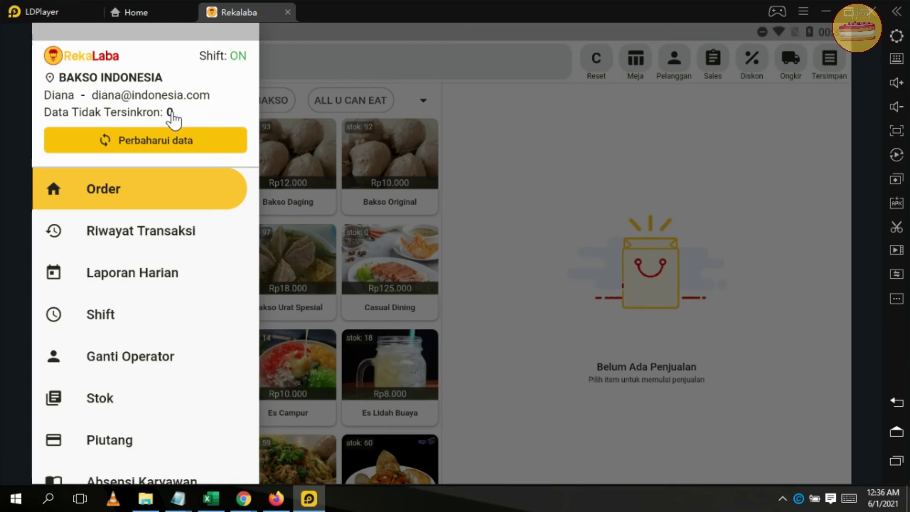
pyautogui.click(274, 497)
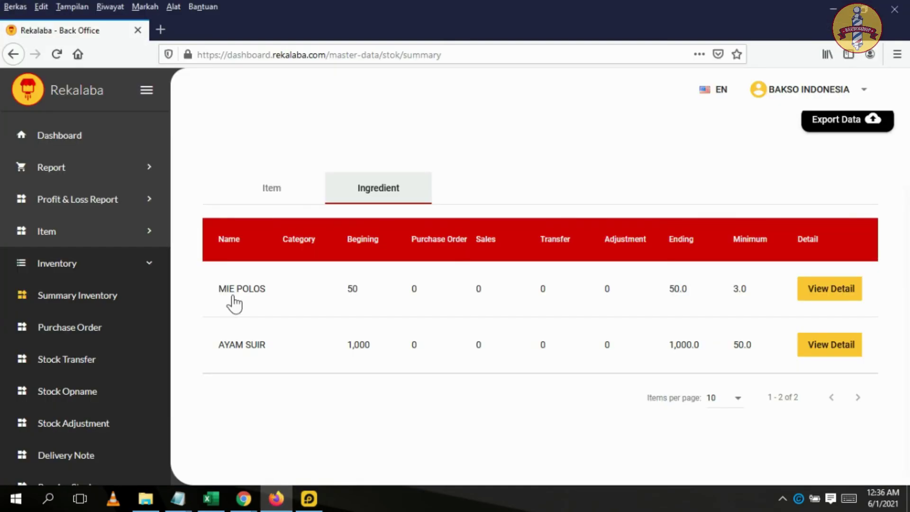
pyautogui.click(379, 290)
pyautogui.scroll(-3, 441, 341)
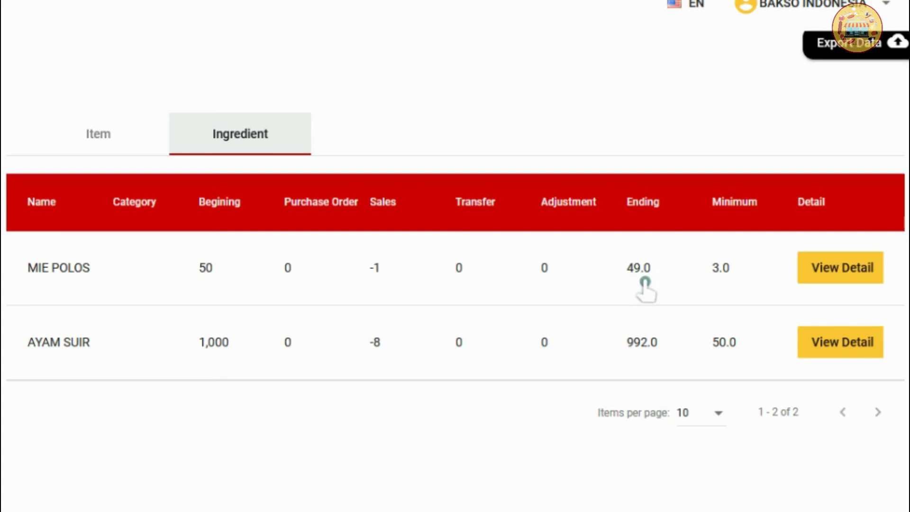
# - View the stock details of MIE POLOS and AYAM SUIR in the ingredient summary, closing each report after reading it
pyautogui.click(827, 274)
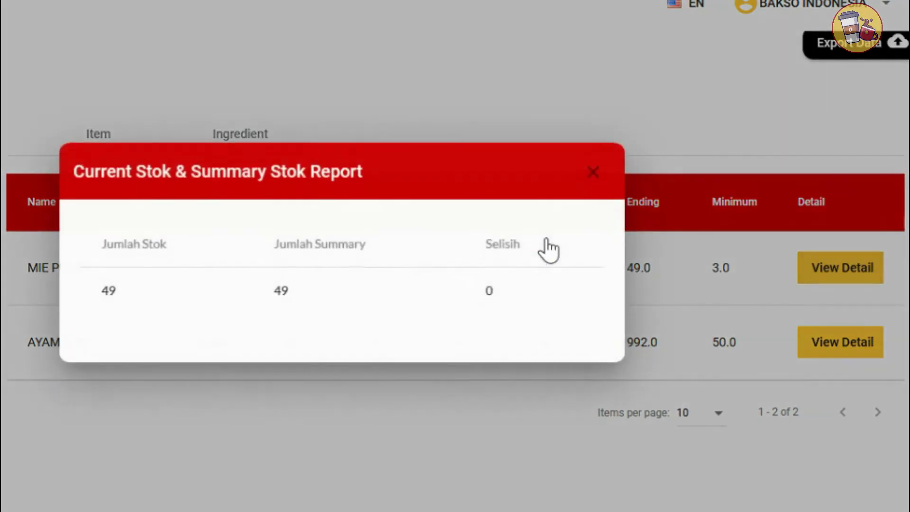
pyautogui.click(589, 172)
pyautogui.click(800, 343)
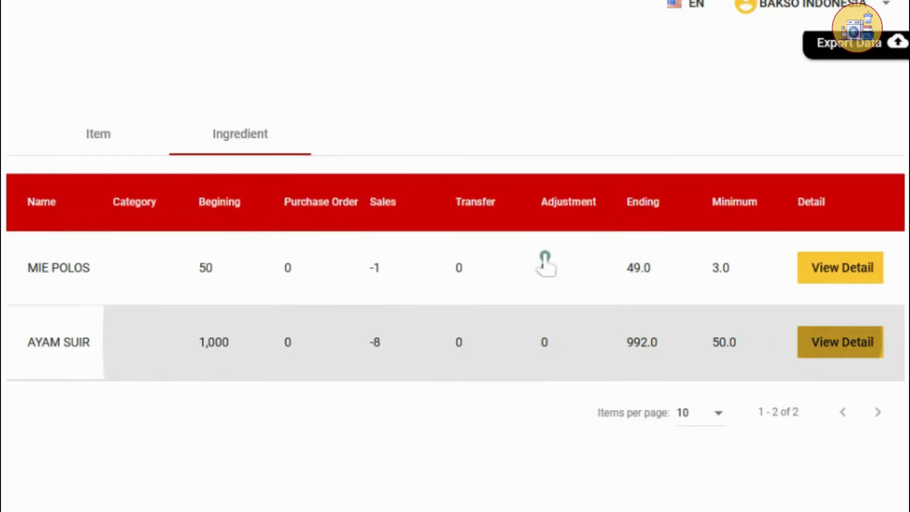
pyautogui.click(594, 171)
# - Return to the dashboard, dismiss the welcome message and review the sales figures including tax and service
pyautogui.click(102, 147)
pyautogui.click(376, 236)
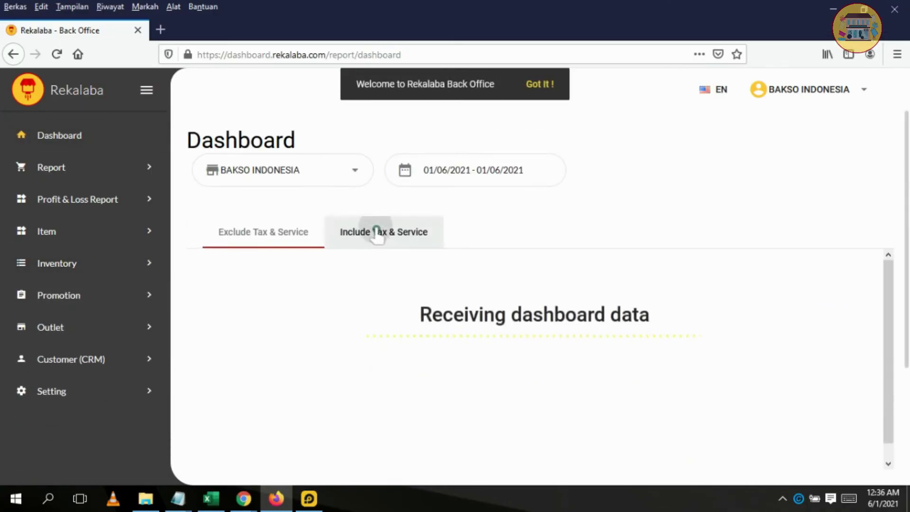
pyautogui.click(547, 93)
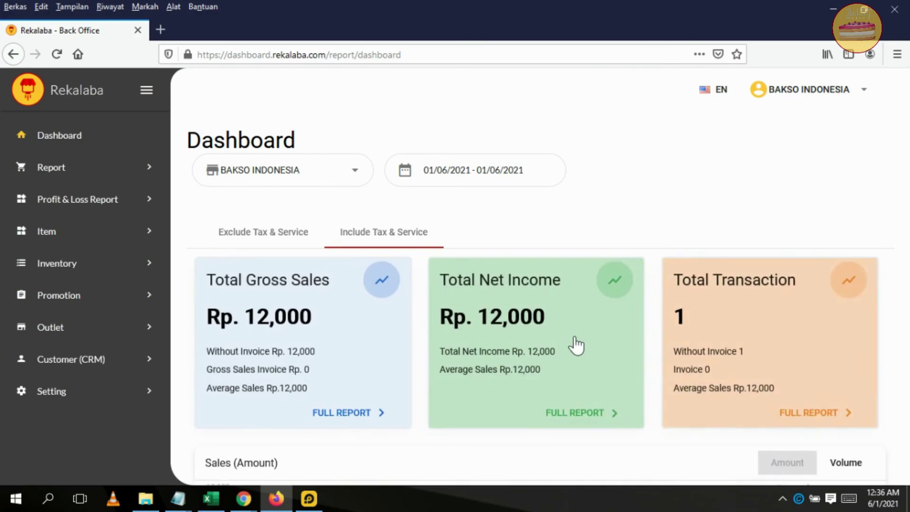
pyautogui.scroll(-1, 337, 244)
# - Open the Item, Category & Opsi report and view Item Variant Sales & COGS
pyautogui.click(67, 171)
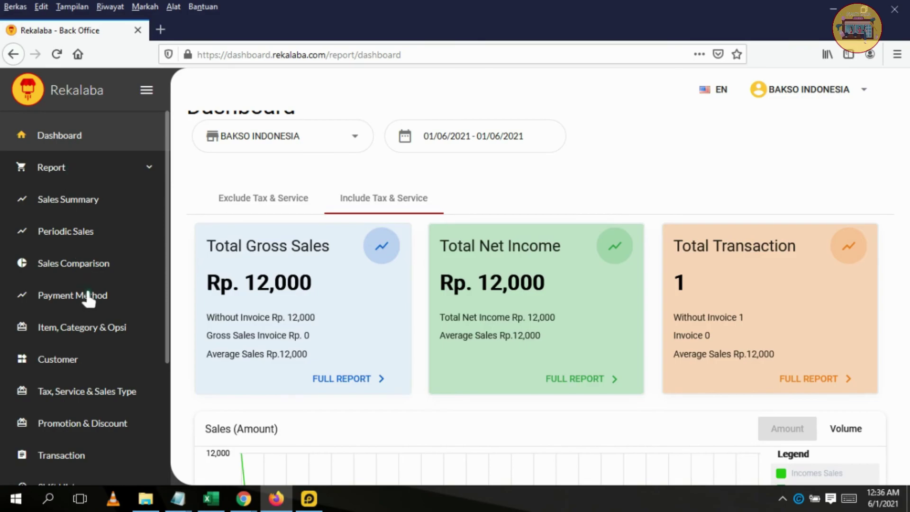
pyautogui.click(101, 337)
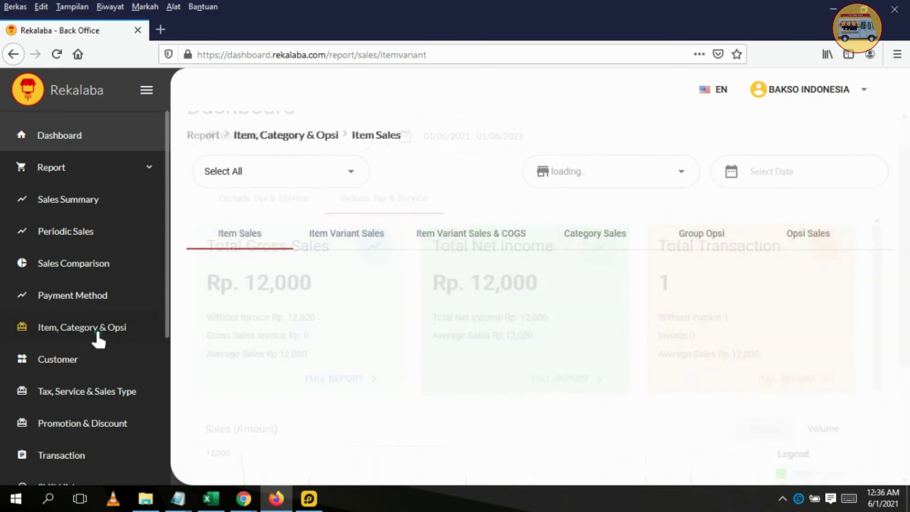
pyautogui.click(481, 238)
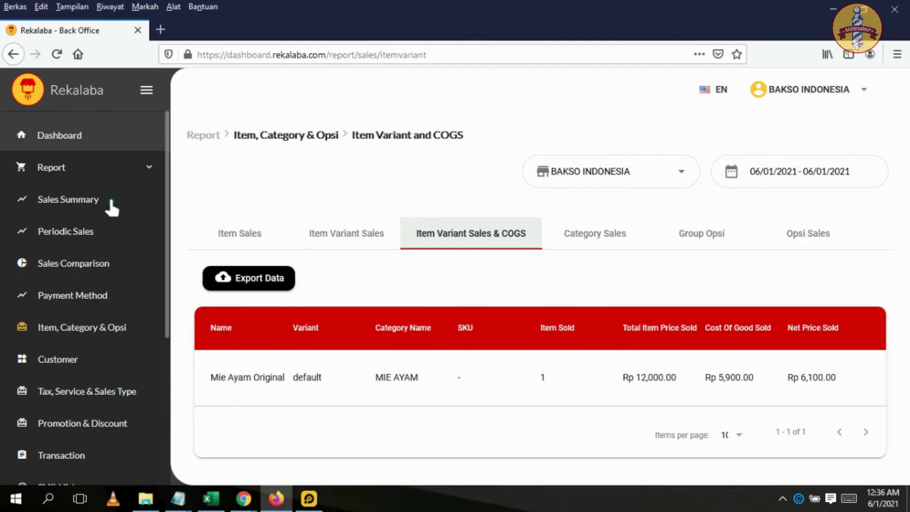
# - Open the Profit and Loss report by COGS and expand the Item entry under Cost Of Good Sold to examine its breakdown
pyautogui.click(101, 173)
pyautogui.click(94, 208)
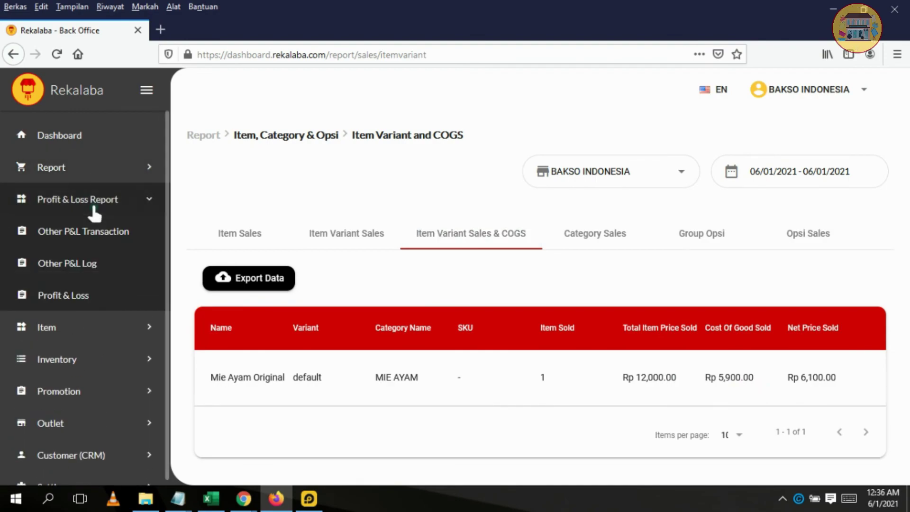
pyautogui.click(71, 300)
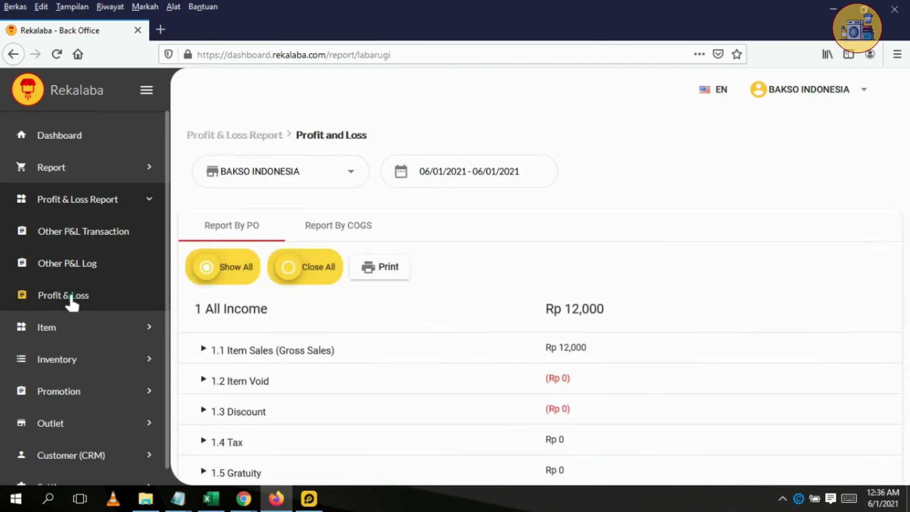
pyautogui.click(386, 236)
pyautogui.scroll(-2, 433, 329)
pyautogui.scroll(-3, 444, 349)
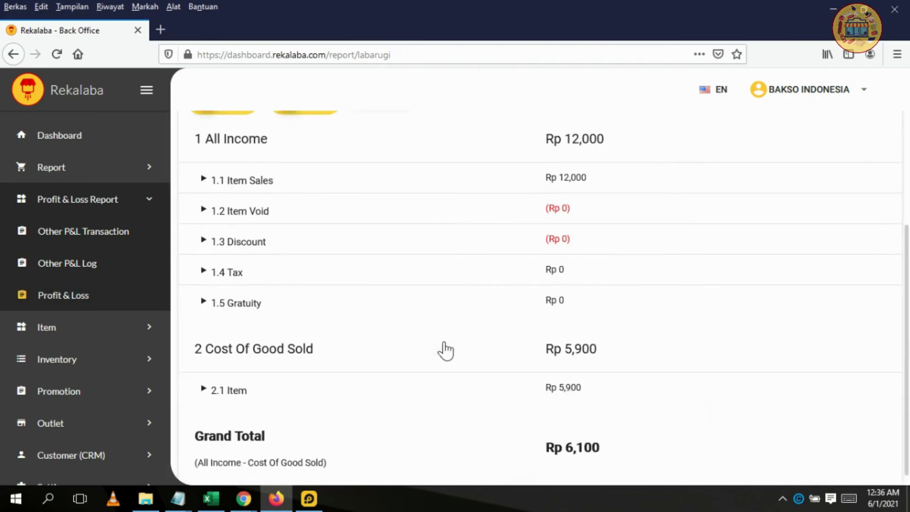
pyautogui.click(251, 379)
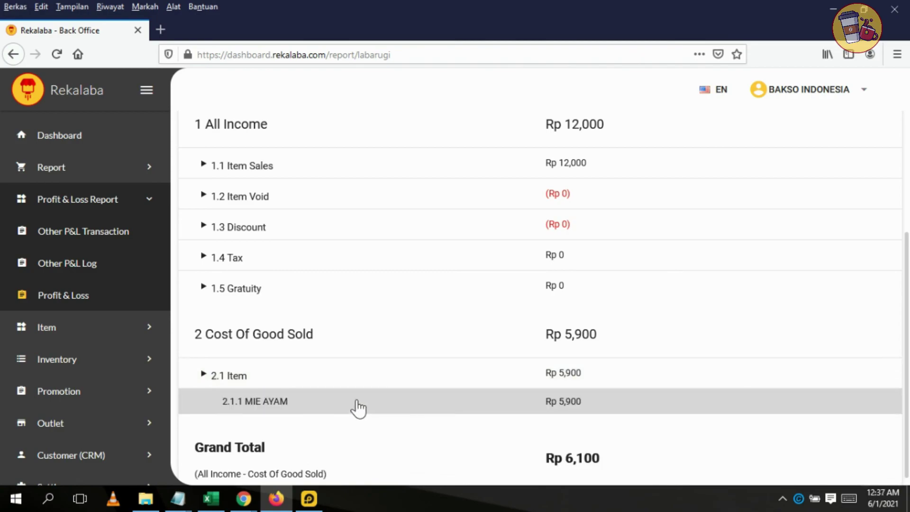
pyautogui.scroll(4, 374, 384)
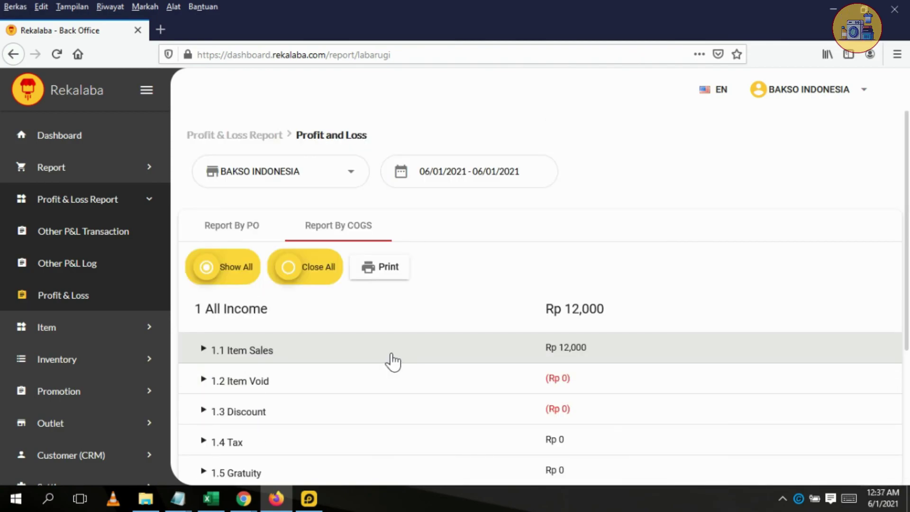